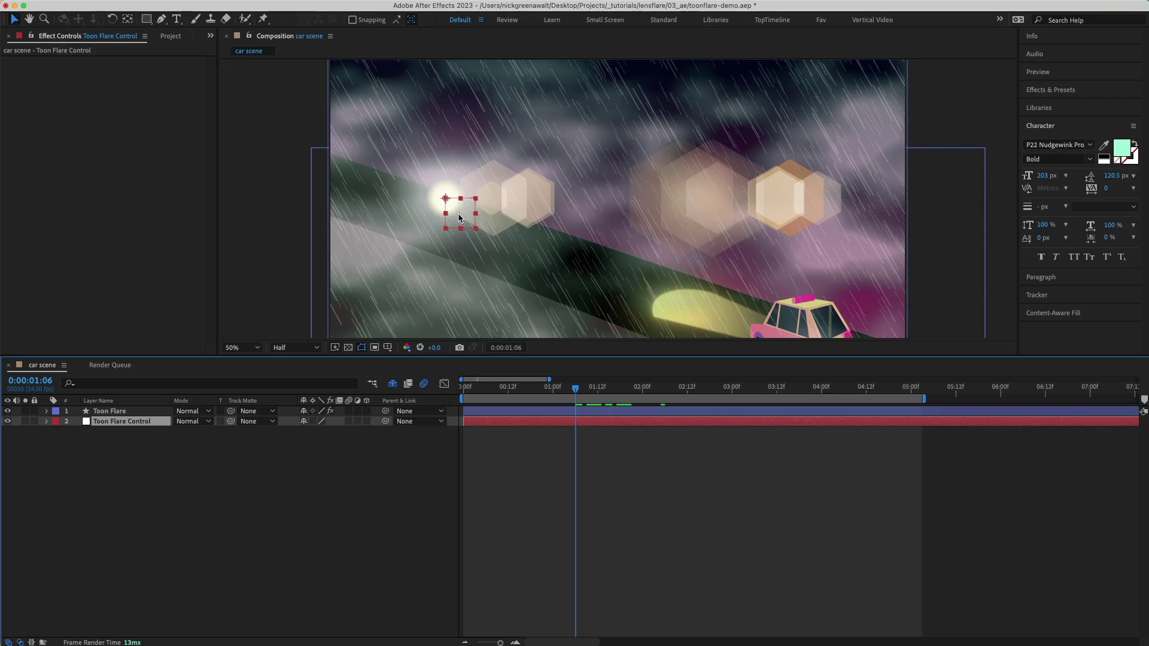
- Try out moving the Toon Flare Control null across the scene and scrub the animation to around 0:00:02:01
{"action": "left_click_drag", "start_coordinate": [460, 219], "coordinate": [660, 276]}
{"action": "mouse_move", "coordinate": [573, 261]}
{"action": "left_mouse_down"}
{"action": "mouse_move", "coordinate": [456, 251]}
{"action": "mouse_move", "coordinate": [590, 256]}
{"action": "left_mouse_up"}
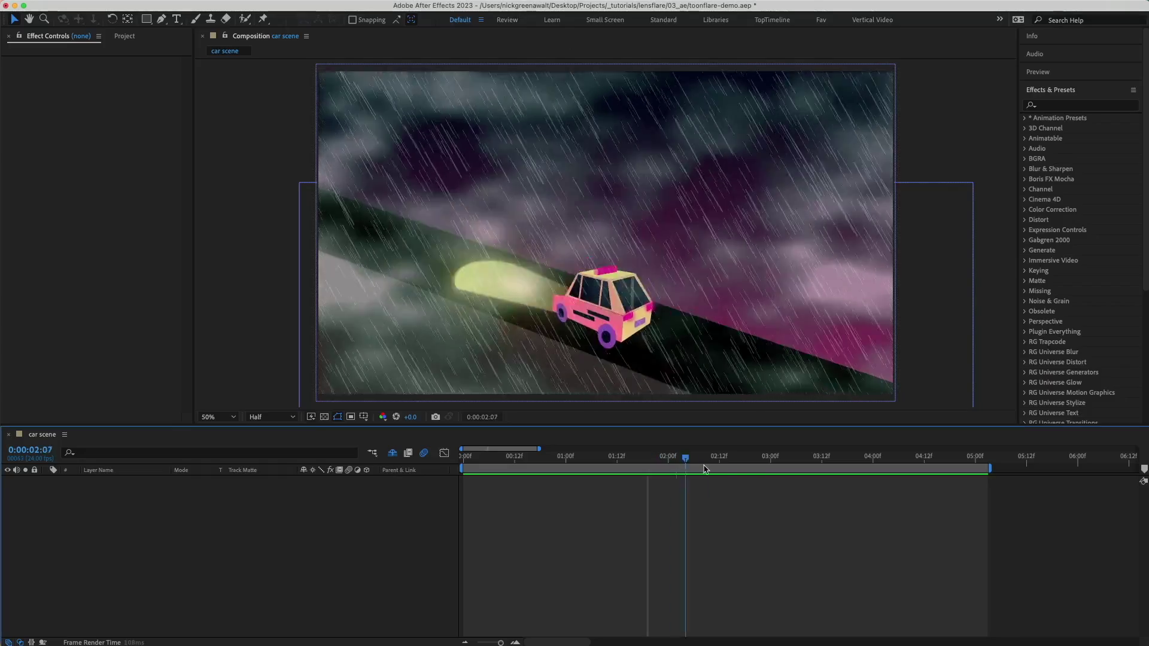
{"action": "mouse_move", "coordinate": [687, 468]}
{"action": "left_mouse_down"}
{"action": "mouse_move", "coordinate": [739, 469]}
{"action": "mouse_move", "coordinate": [602, 469]}
{"action": "mouse_move", "coordinate": [740, 468]}
{"action": "mouse_move", "coordinate": [648, 467]}
{"action": "mouse_move", "coordinate": [688, 469]}
{"action": "mouse_move", "coordinate": [673, 471]}
{"action": "left_mouse_up"}
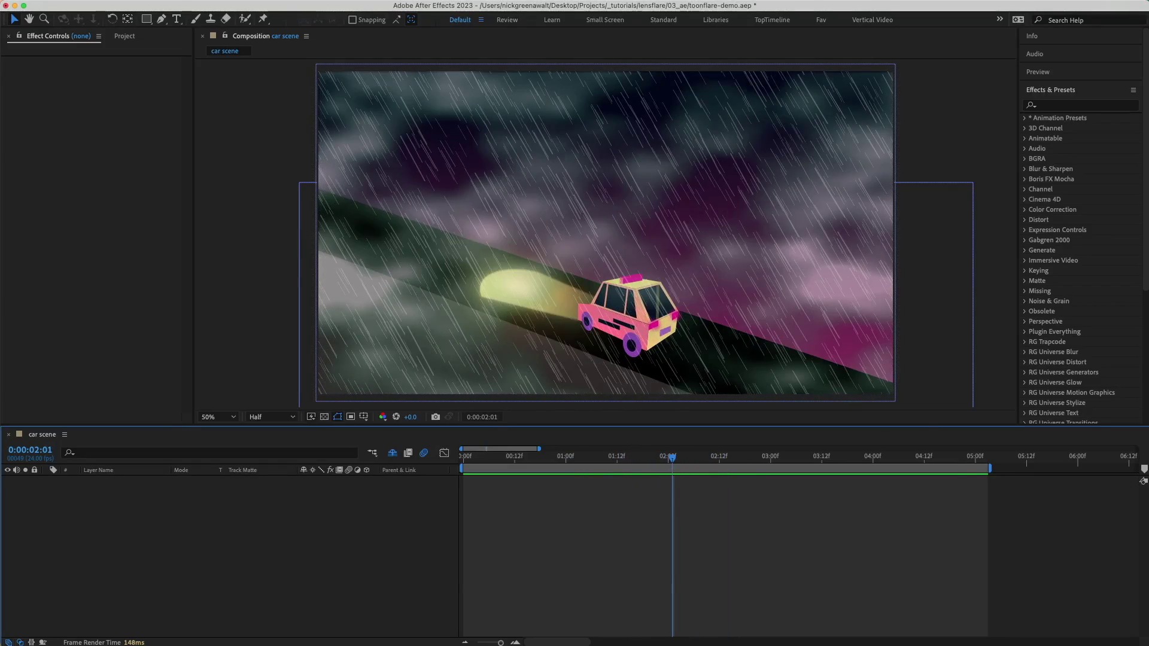
- Switch to Finder and inspect where Toon Flare.jsxbin sits in the After Effects 2023 Scripts folder and its ScriptUI Panels subfolder
{"action": "key", "text": "super+Tab"}
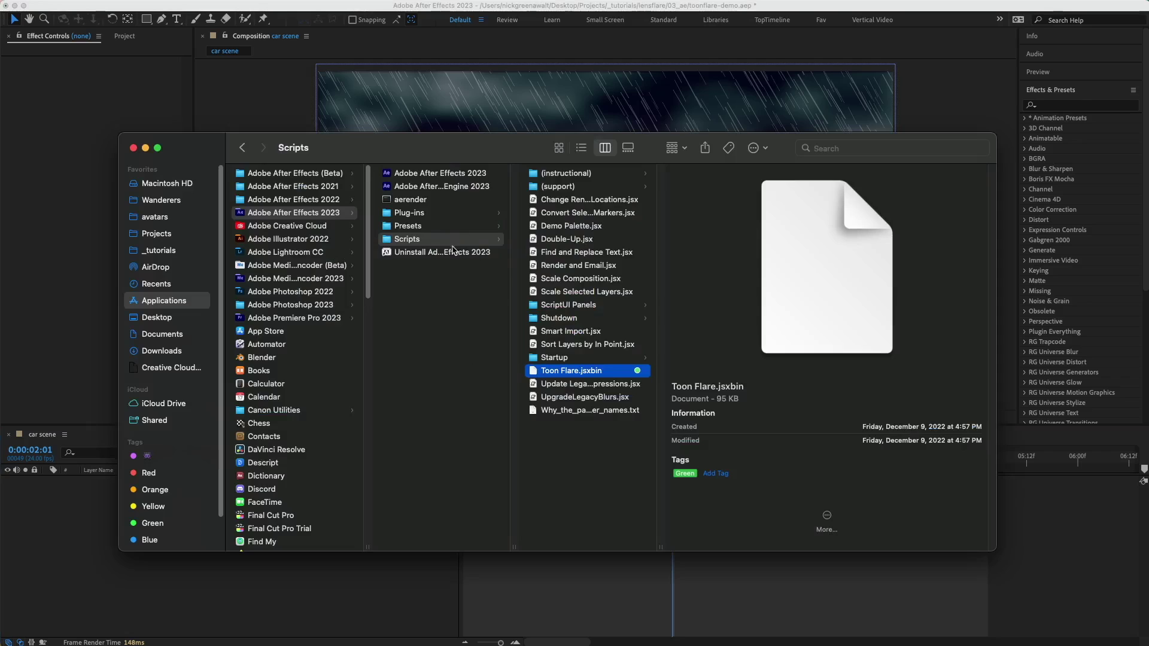
{"action": "left_click", "coordinate": [571, 305]}
{"action": "left_click", "coordinate": [741, 333]}
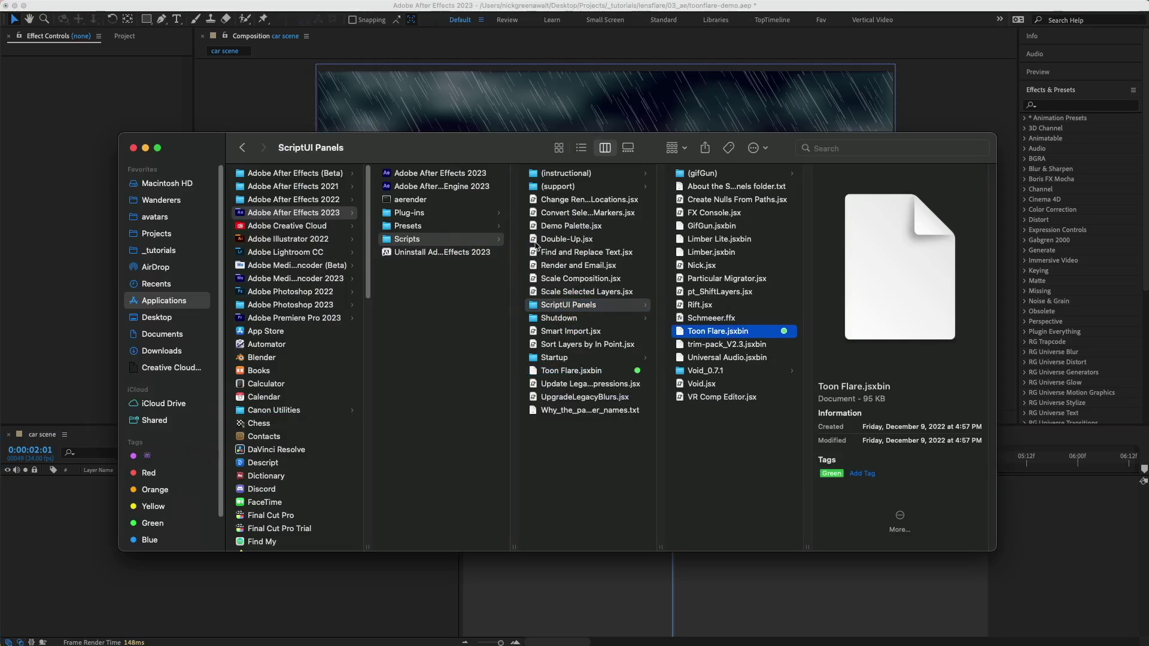
{"action": "left_click", "coordinate": [468, 242]}
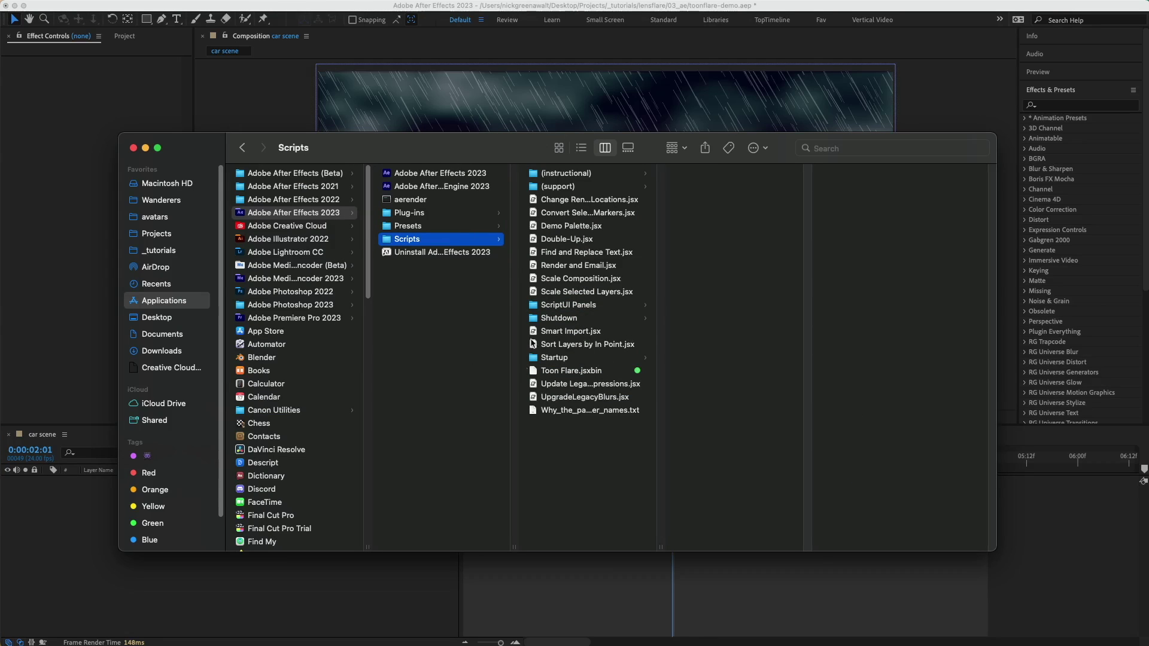
{"action": "left_click", "coordinate": [602, 308]}
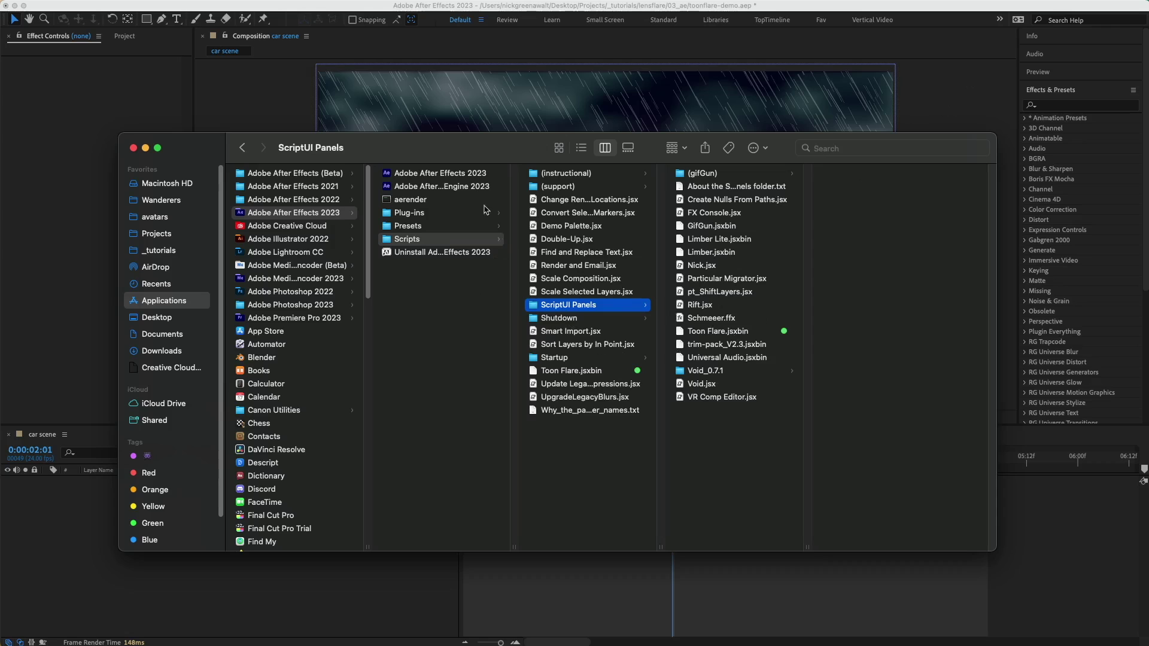
- Switch back to After Effects, run the Toon Flare.jsxbin script and move the flare's control null to the right side of the sky
{"action": "left_click", "coordinate": [434, 12]}
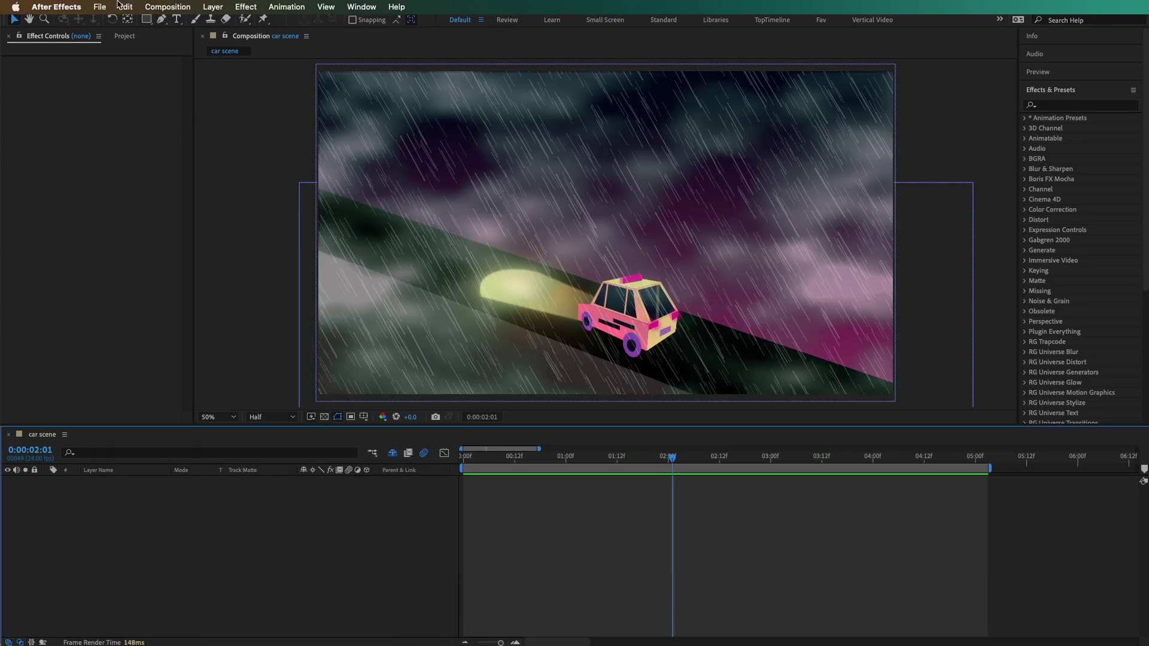
{"action": "left_click", "coordinate": [107, 6]}
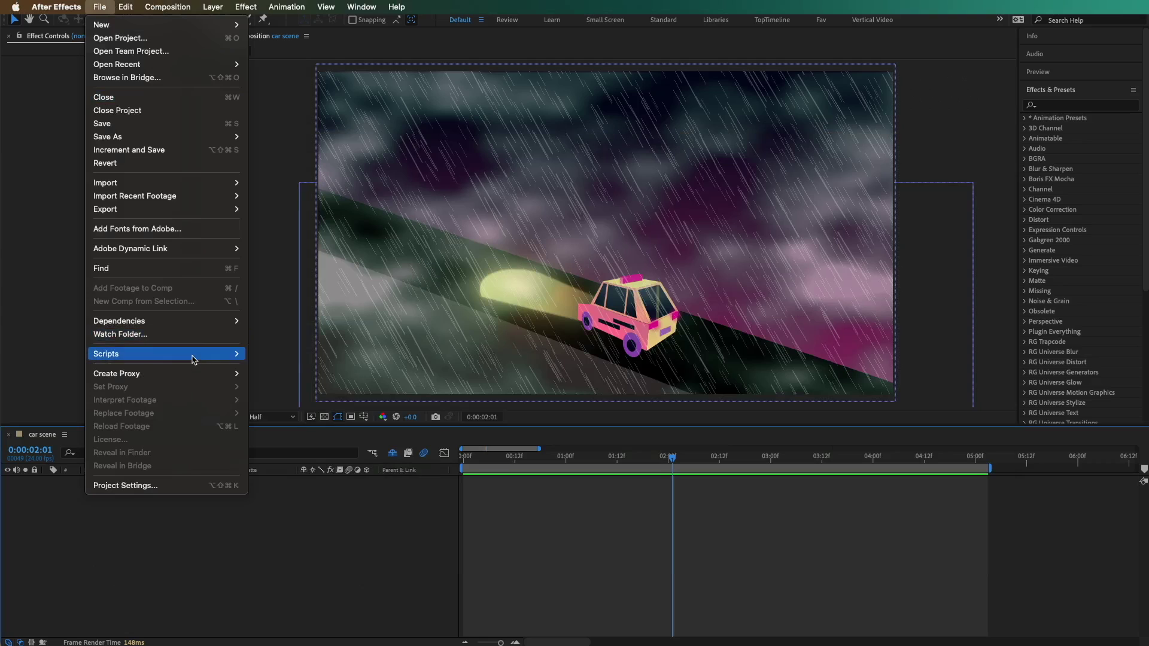
{"action": "mouse_move", "coordinate": [193, 355]}
{"action": "left_click", "coordinate": [286, 544]}
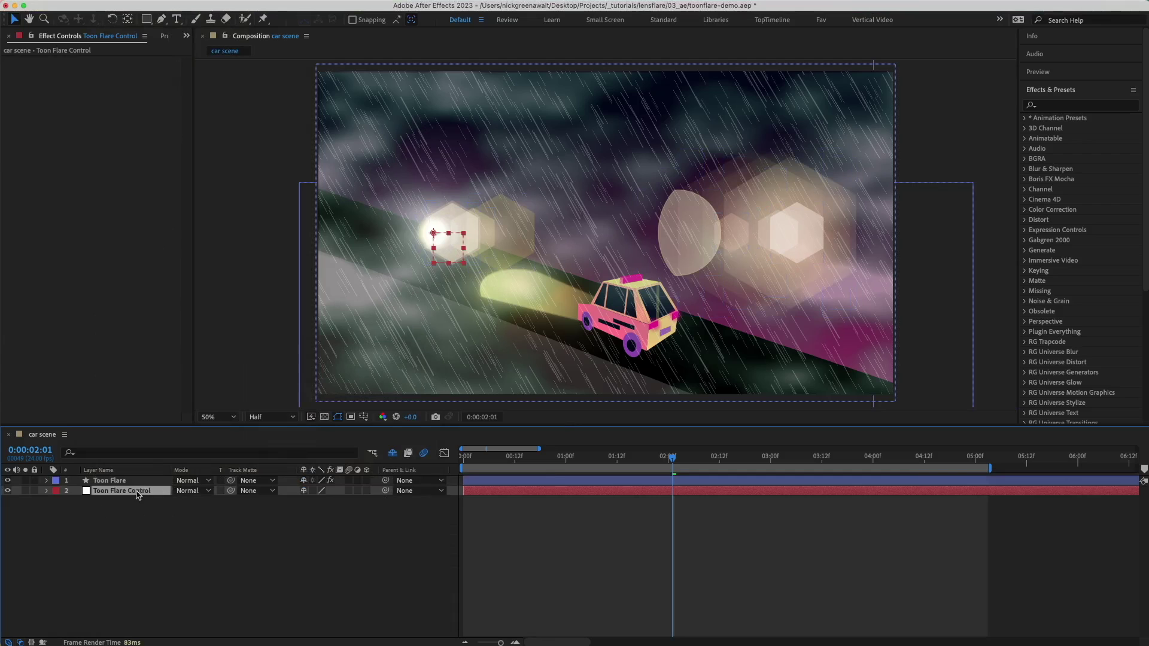
{"action": "left_click_drag", "start_coordinate": [448, 246], "coordinate": [799, 255]}
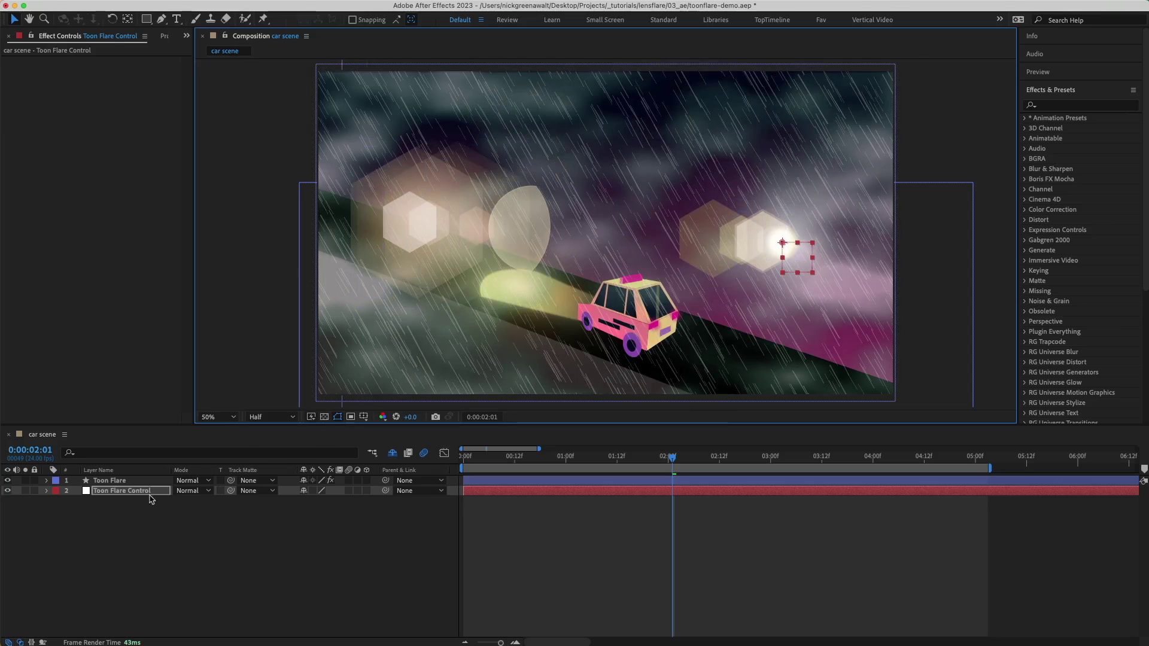
- Set the Toon Flare effect's Control Layer to 5. taxi and play back the scene to preview it
{"action": "left_click", "coordinate": [109, 482]}
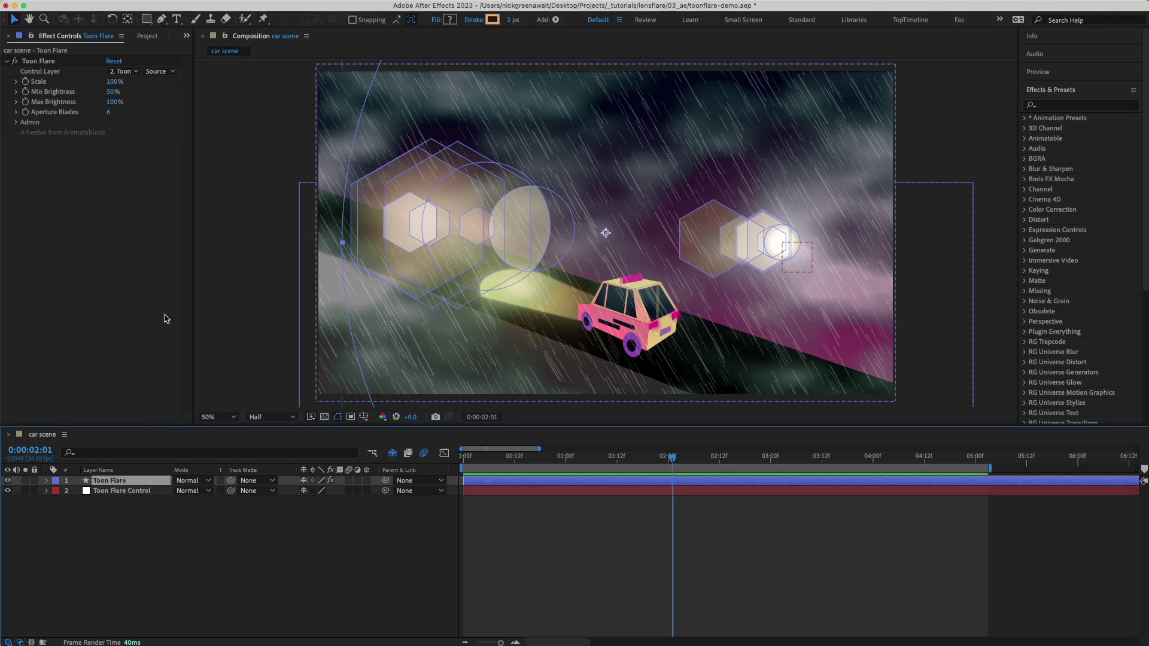
{"action": "left_click_drag", "start_coordinate": [193, 99], "coordinate": [247, 99]}
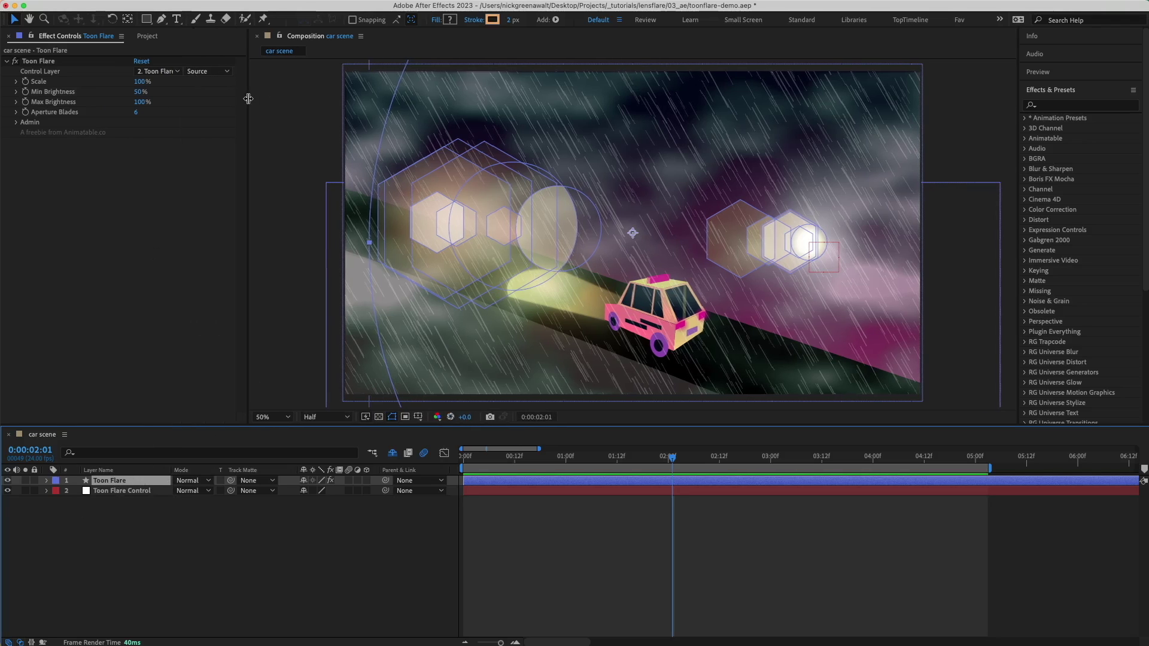
{"action": "left_click", "coordinate": [172, 73]}
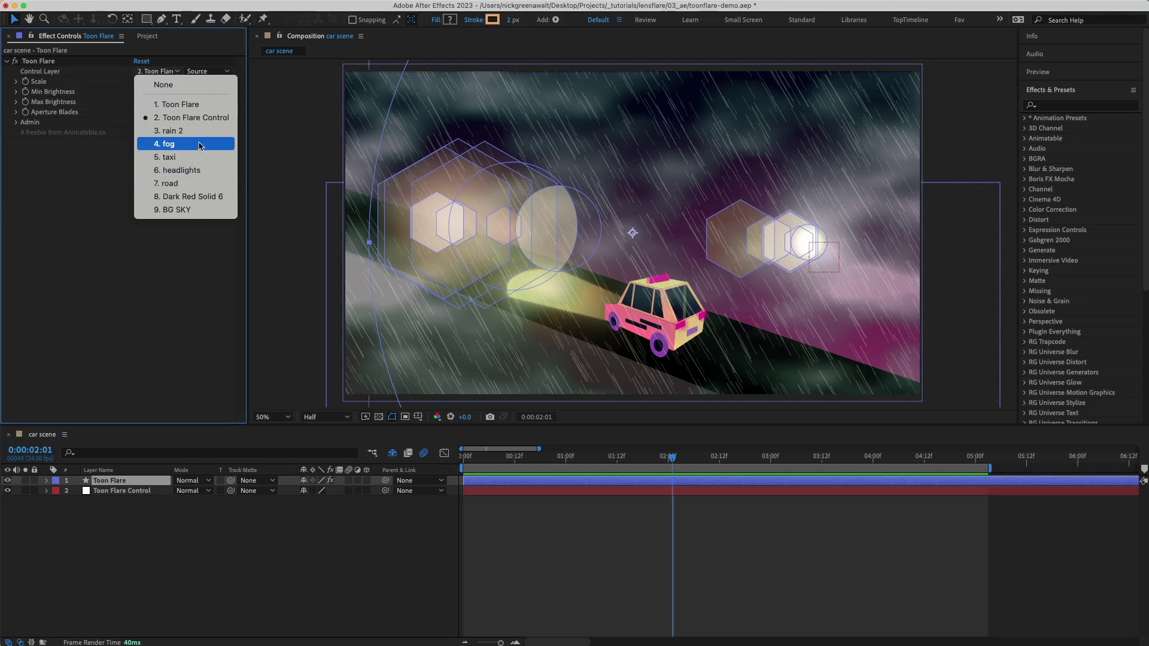
{"action": "left_click", "coordinate": [202, 158]}
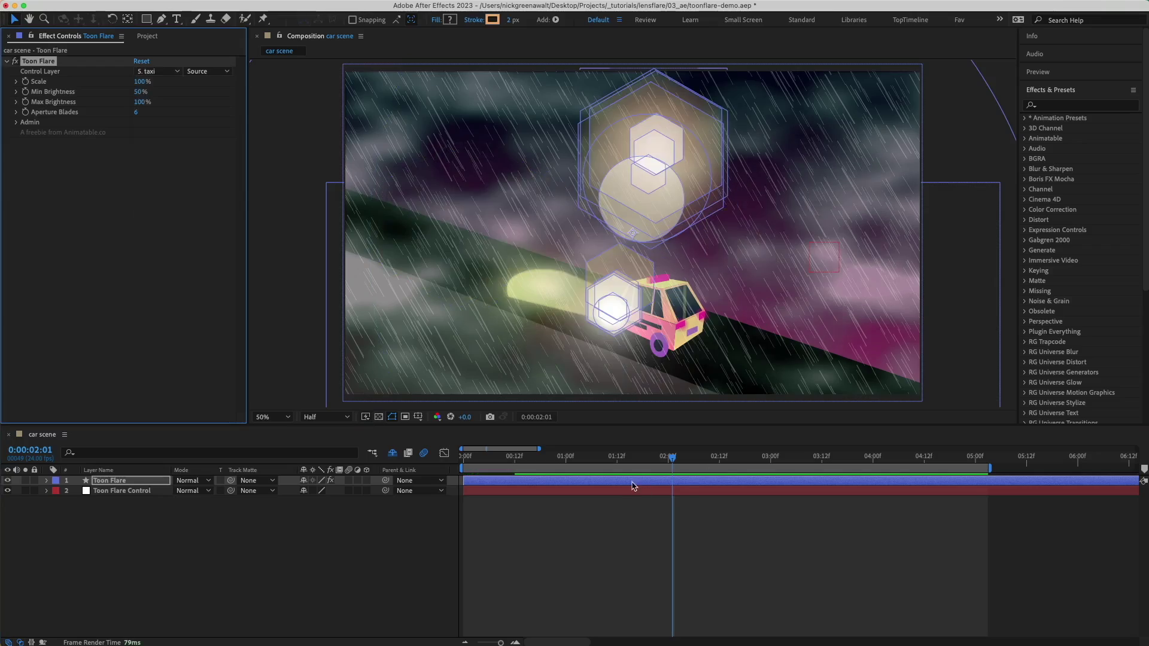
{"action": "left_click_drag", "start_coordinate": [634, 467], "coordinate": [546, 464]}
{"action": "key", "text": "space"}
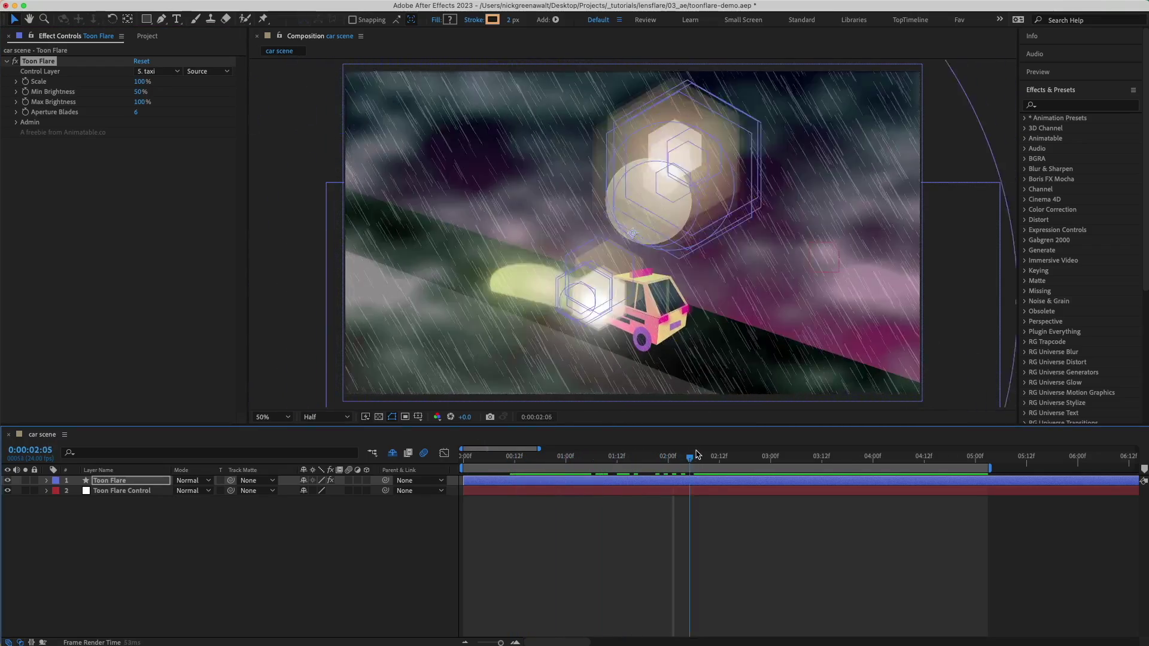
- Set the Toon Flare to Scale 129%, Min Brightness 0%, Max Brightness 98% and 3 Aperture Blades
{"action": "mouse_move", "coordinate": [140, 82]}
{"action": "left_mouse_down"}
{"action": "mouse_move", "coordinate": [184, 77]}
{"action": "mouse_move", "coordinate": [149, 79]}
{"action": "left_mouse_up"}
{"action": "left_click_drag", "start_coordinate": [140, 92], "coordinate": [128, 112]}
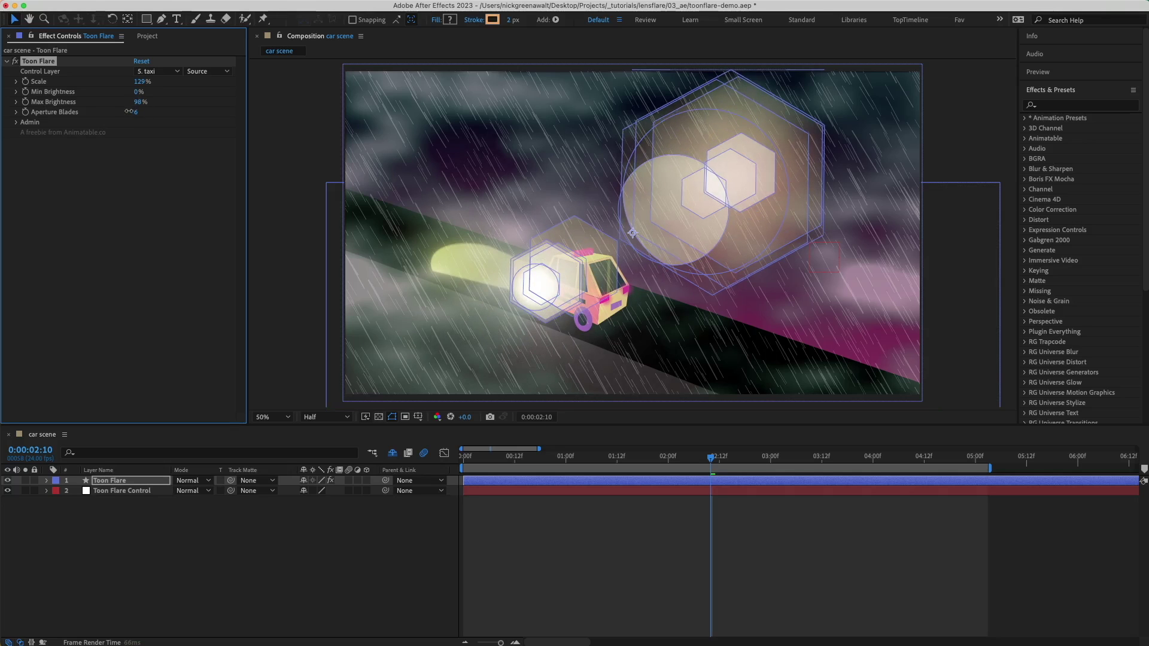
{"action": "left_click_drag", "start_coordinate": [57, 113], "coordinate": [12, 120]}
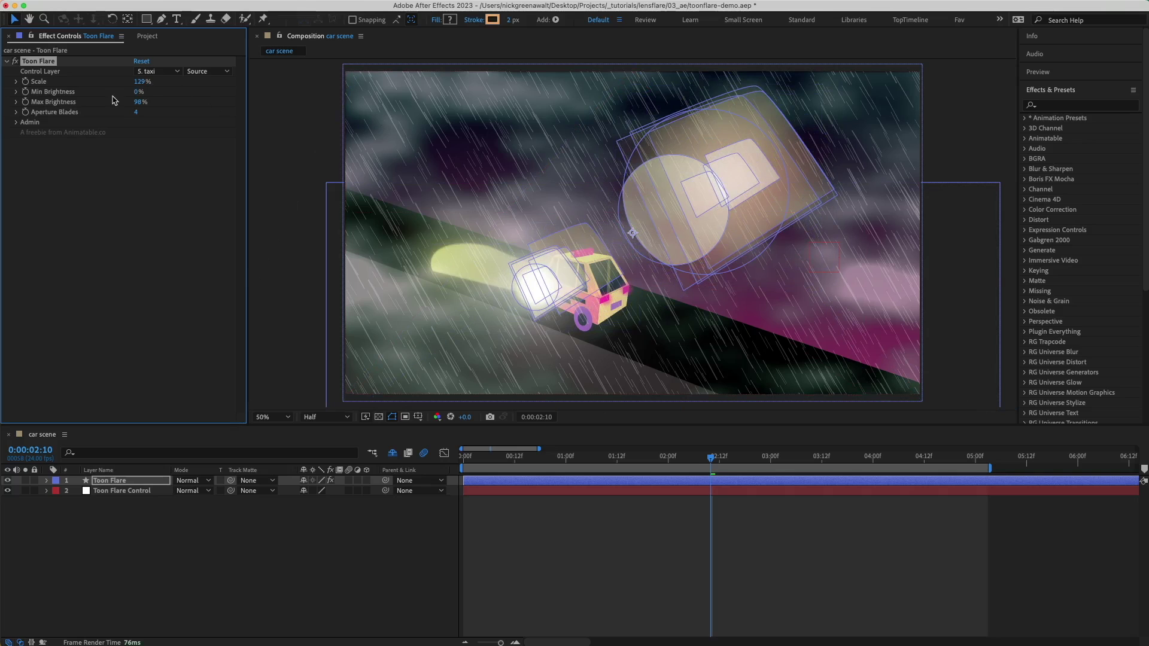
{"action": "left_click_drag", "start_coordinate": [135, 112], "coordinate": [2, 109]}
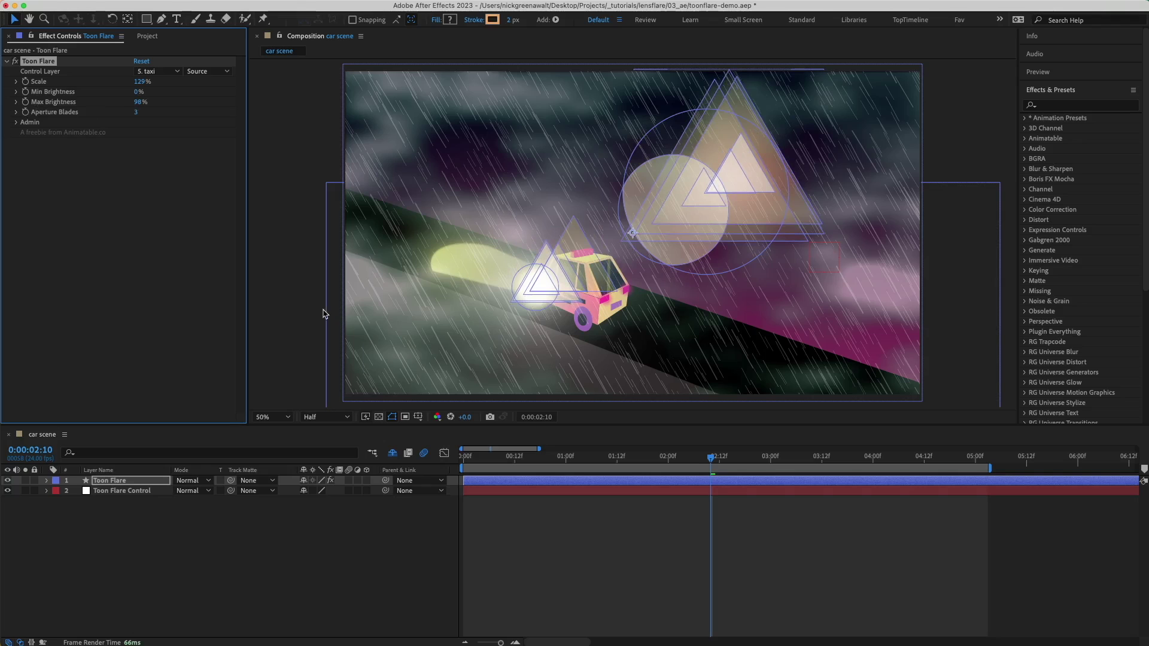
- Scrub and play back the scene to review the triangular flare on the moving taxi
{"action": "left_click_drag", "start_coordinate": [537, 461], "coordinate": [647, 458]}
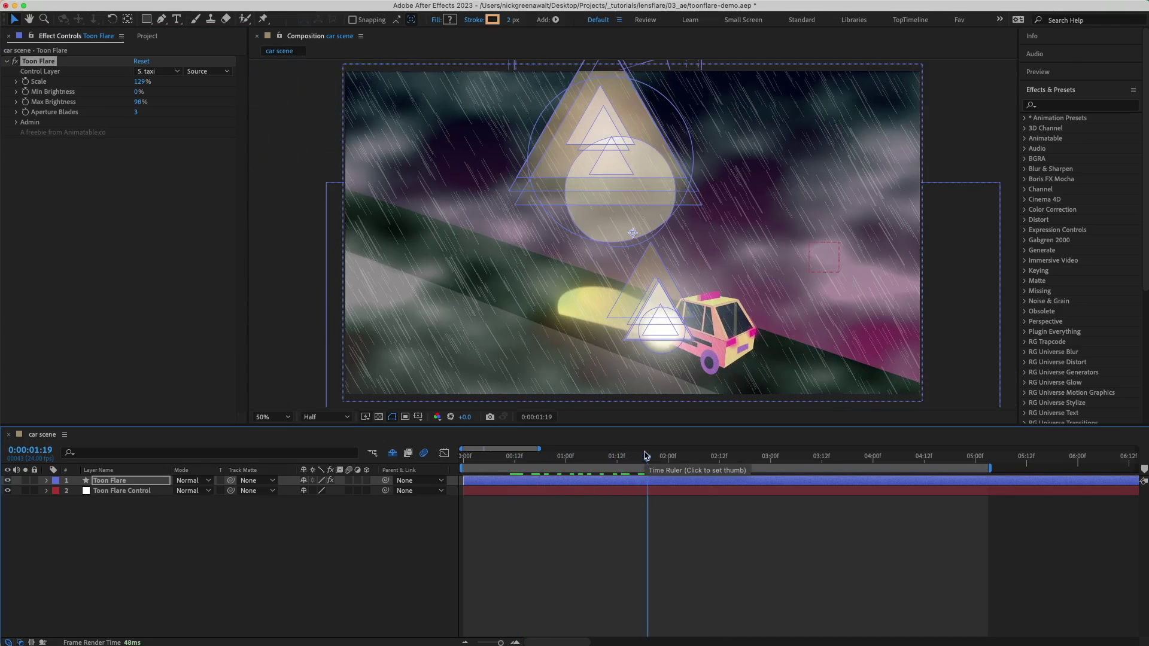
{"action": "left_click", "coordinate": [642, 459]}
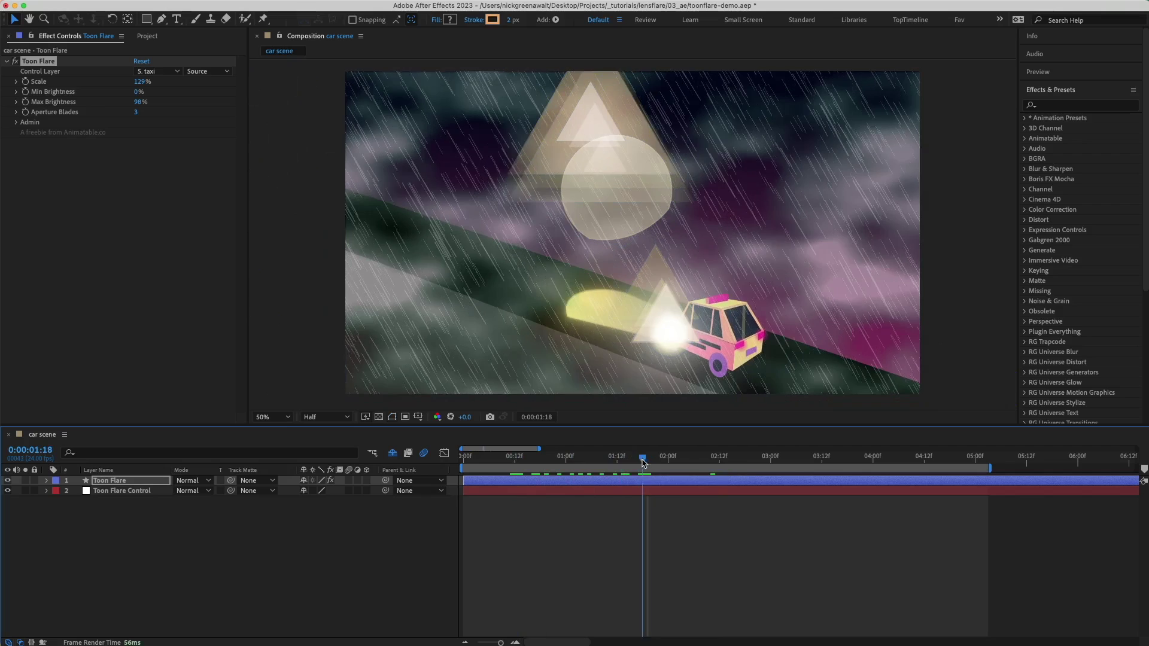
{"action": "key", "text": "space"}
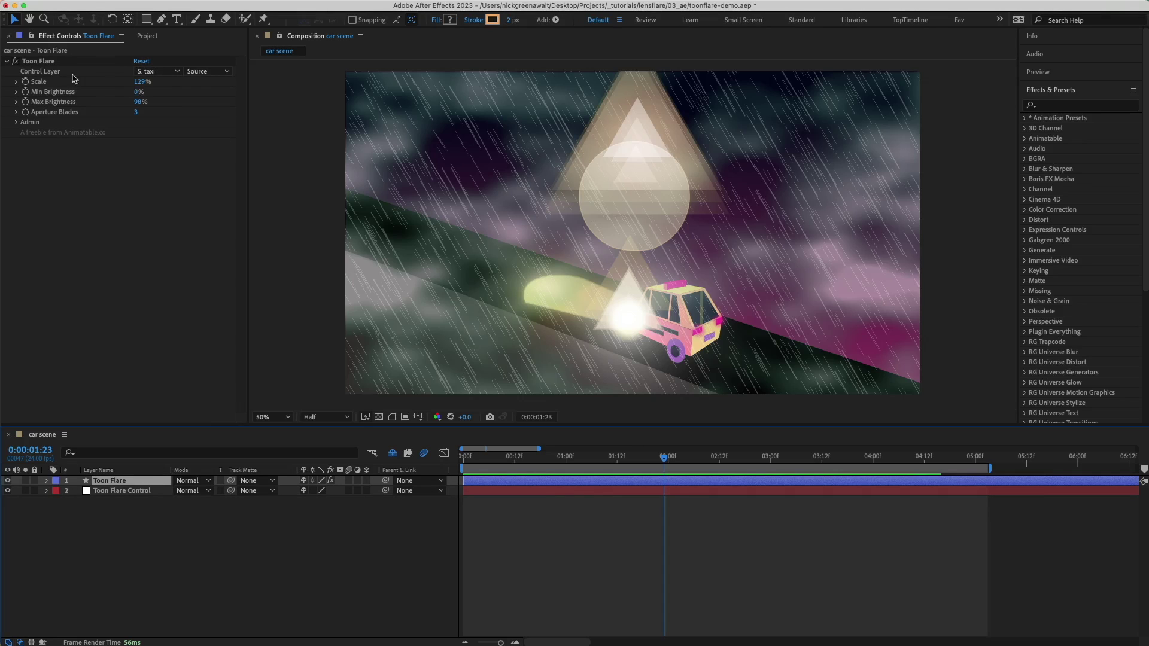
- Show the hidden shy layers and check the taxi layer against the Toon Flare's Control Layer options
{"action": "left_click", "coordinate": [66, 75]}
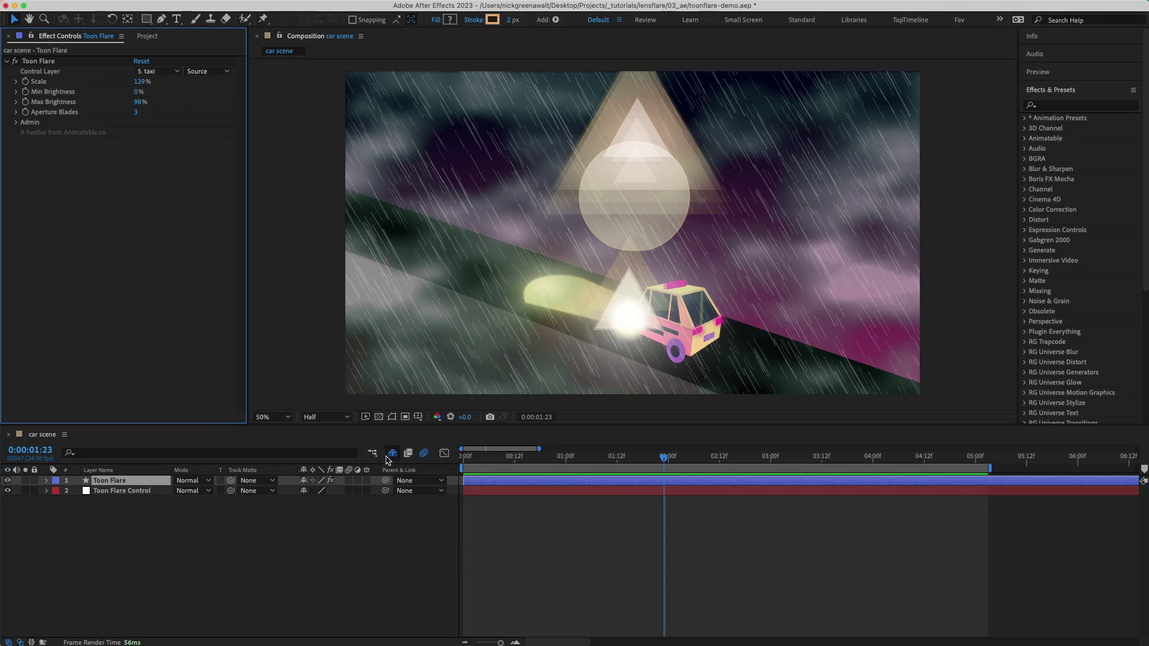
{"action": "left_click", "coordinate": [392, 454]}
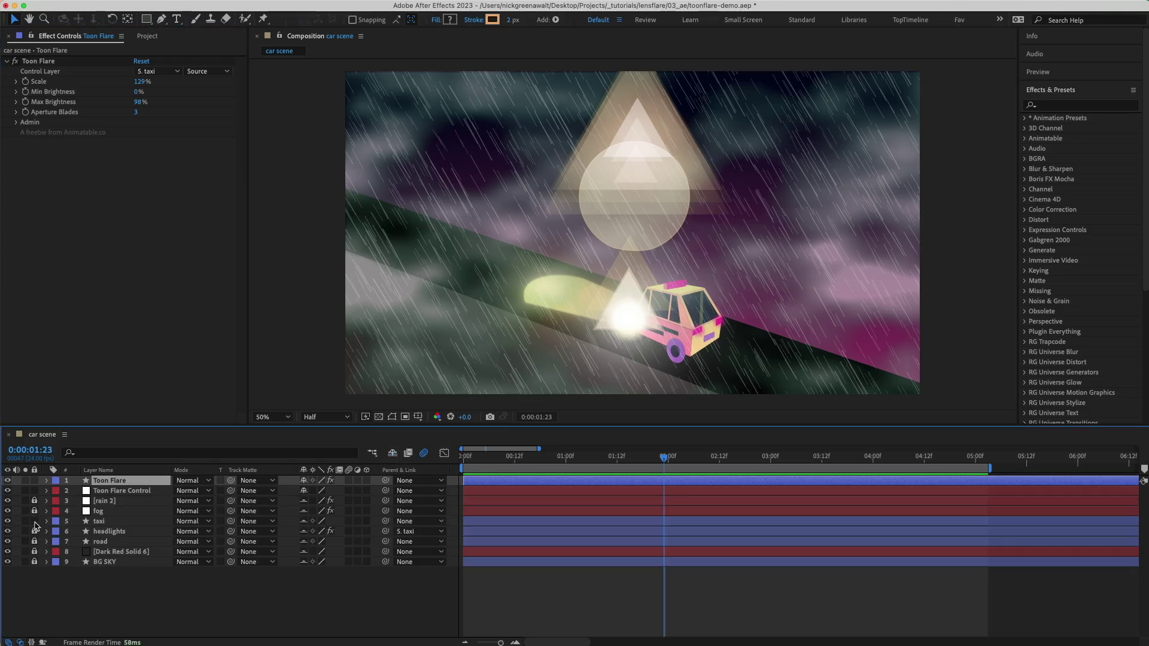
{"action": "left_click", "coordinate": [99, 521]}
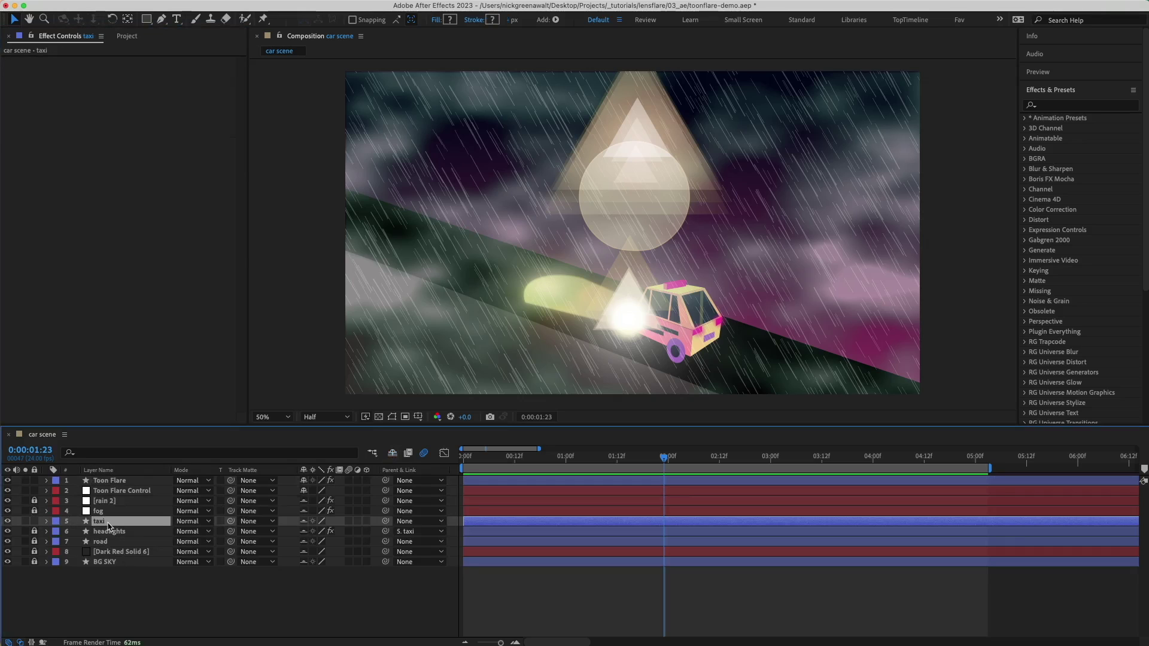
{"action": "left_click", "coordinate": [130, 481]}
{"action": "left_click", "coordinate": [172, 73]}
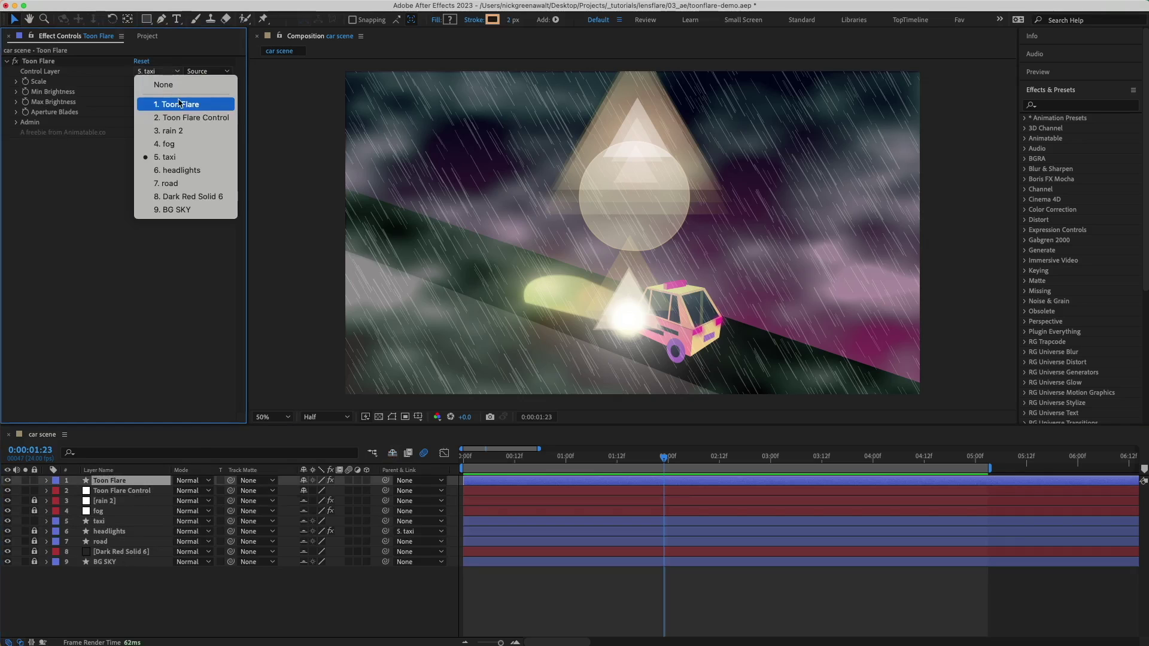
{"action": "left_click", "coordinate": [84, 80]}
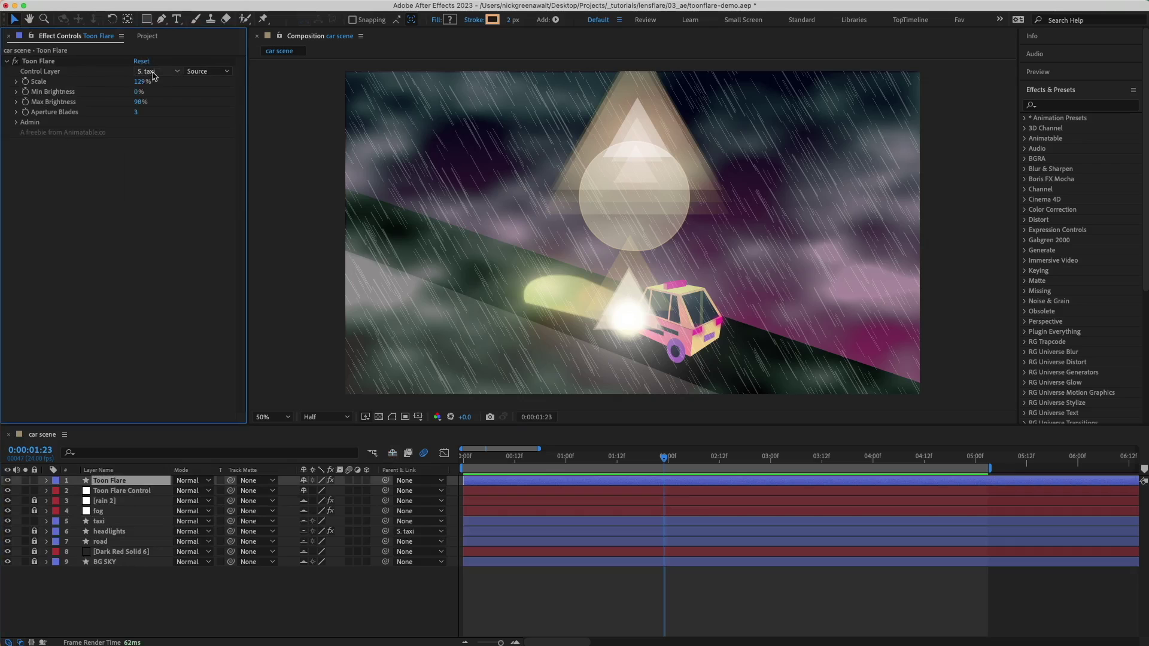
{"action": "left_click", "coordinate": [155, 72]}
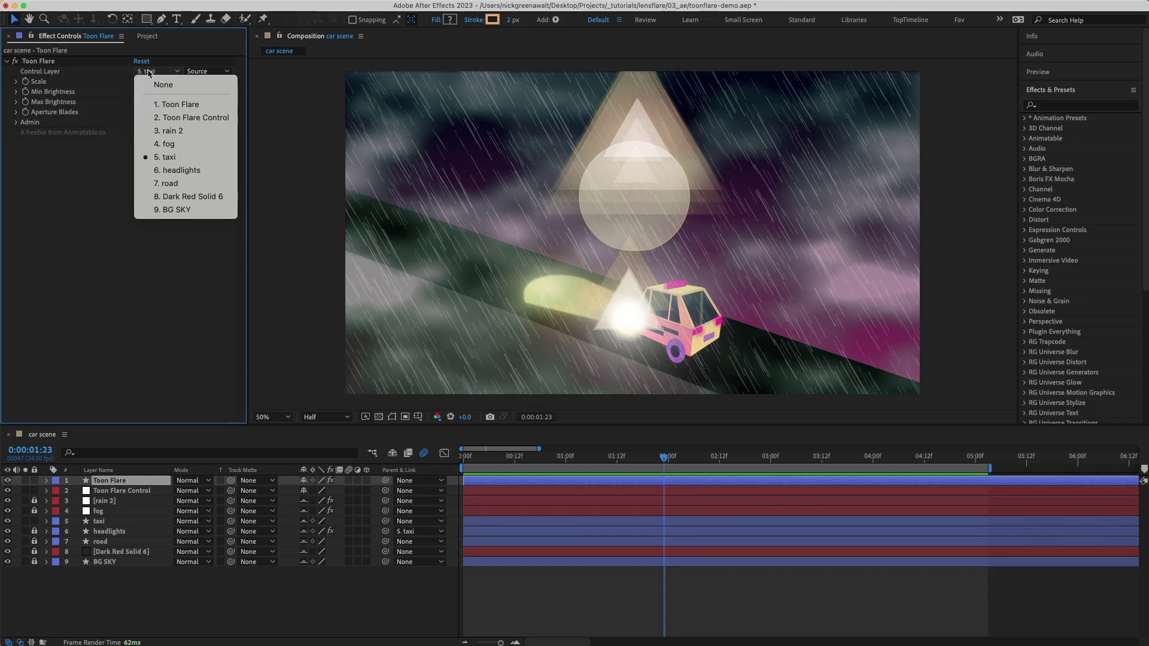
{"action": "left_click", "coordinate": [100, 76]}
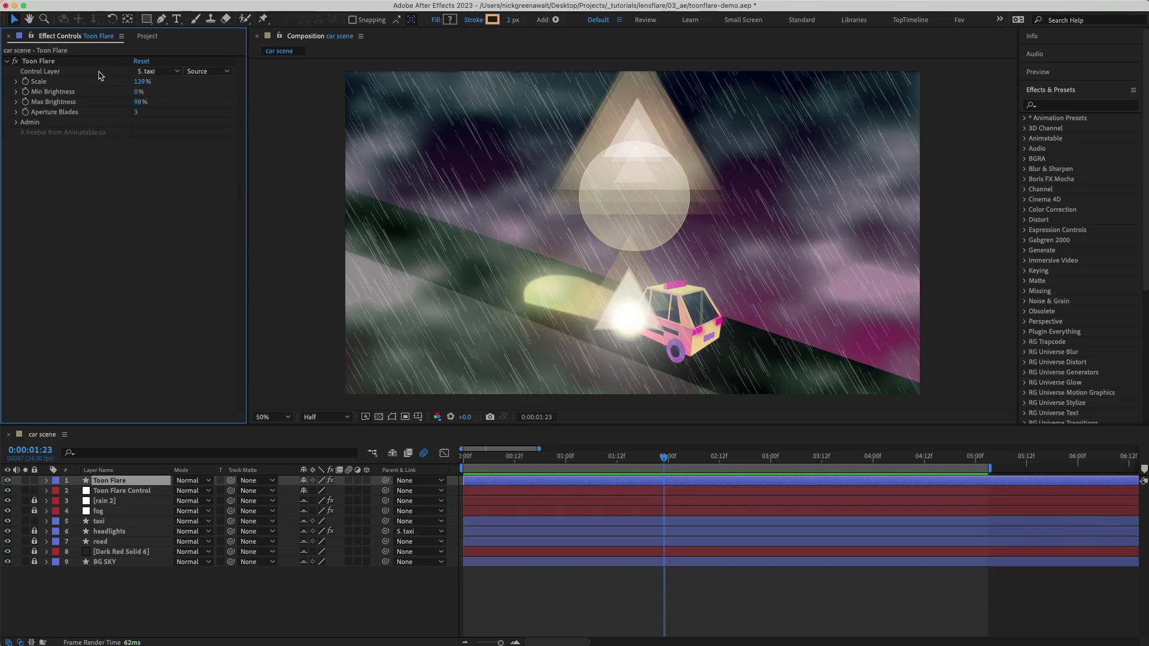
- Run the Toon Flare.jsxbin script again with the taxi layer selected
{"action": "left_click", "coordinate": [122, 523]}
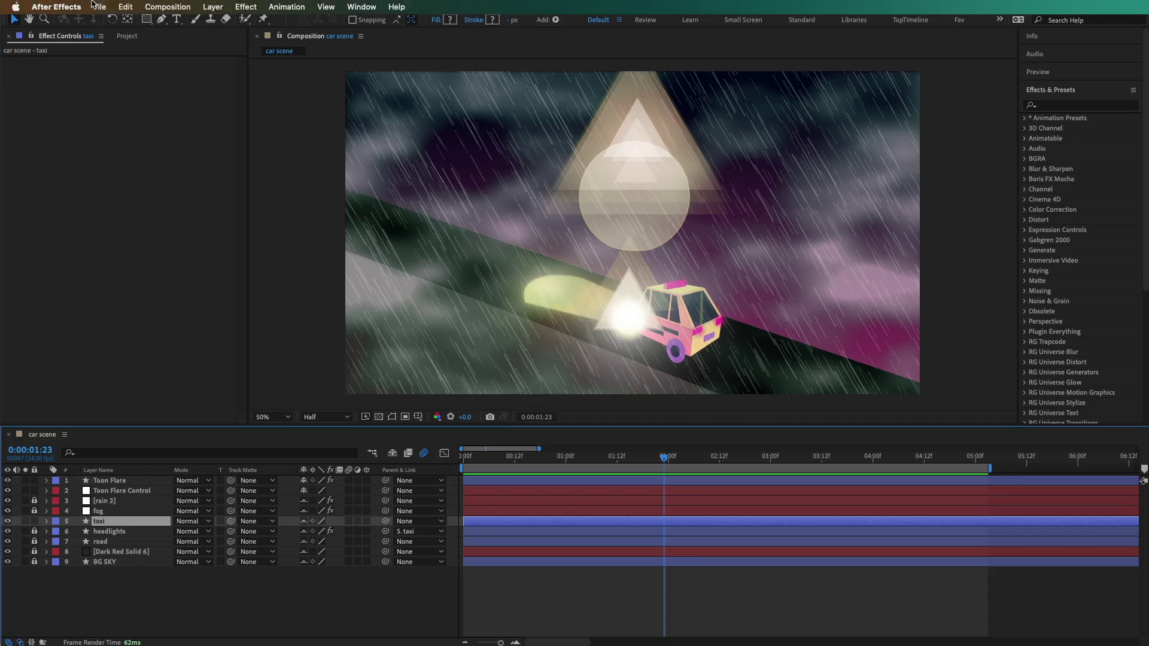
{"action": "left_click", "coordinate": [103, 6]}
{"action": "mouse_move", "coordinate": [180, 354]}
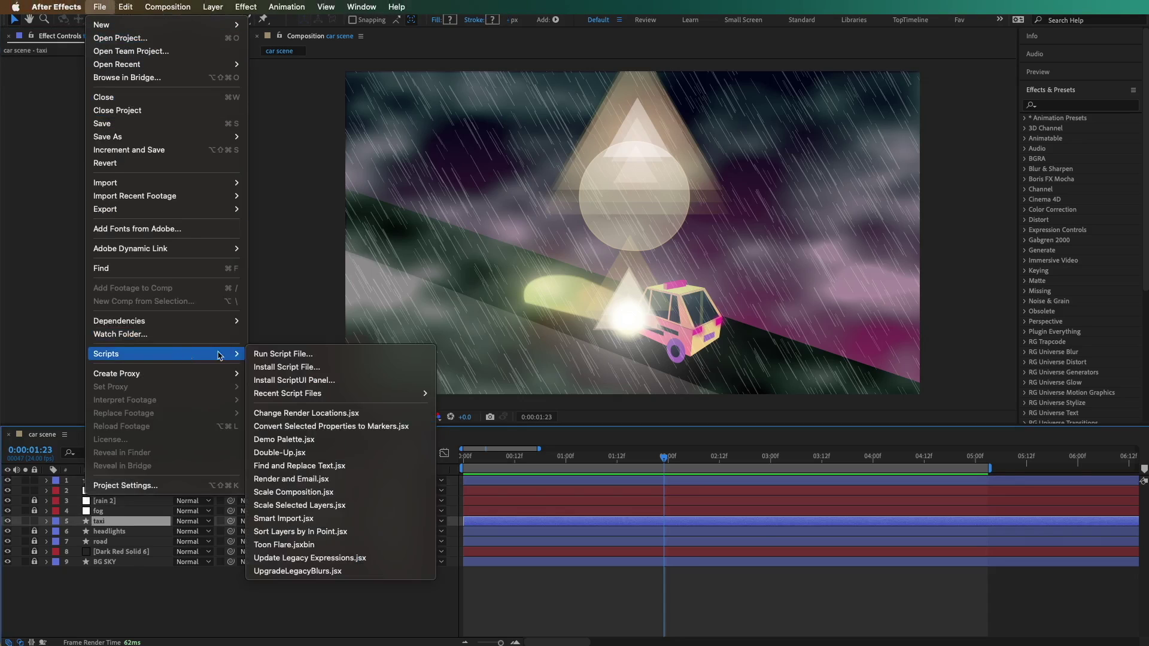
{"action": "left_click", "coordinate": [288, 545]}
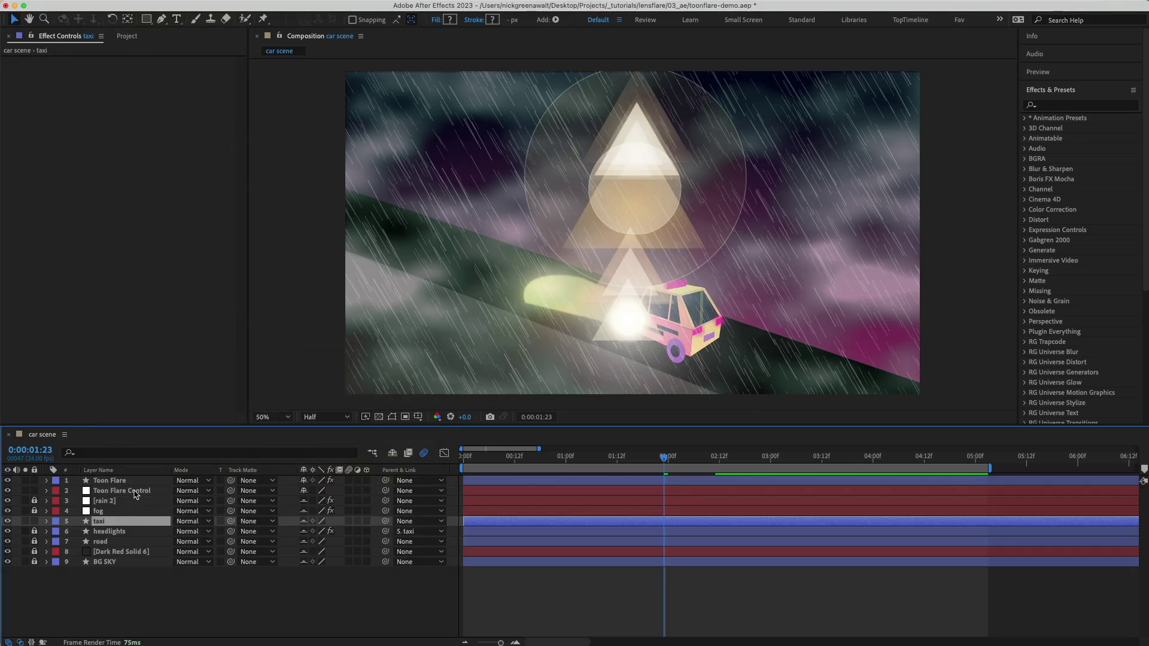
- Set the Toon Flare layer's Control Layer back to 2. Toon Flare Control
{"action": "left_click", "coordinate": [118, 491]}
{"action": "left_click", "coordinate": [113, 481]}
{"action": "left_click", "coordinate": [163, 72]}
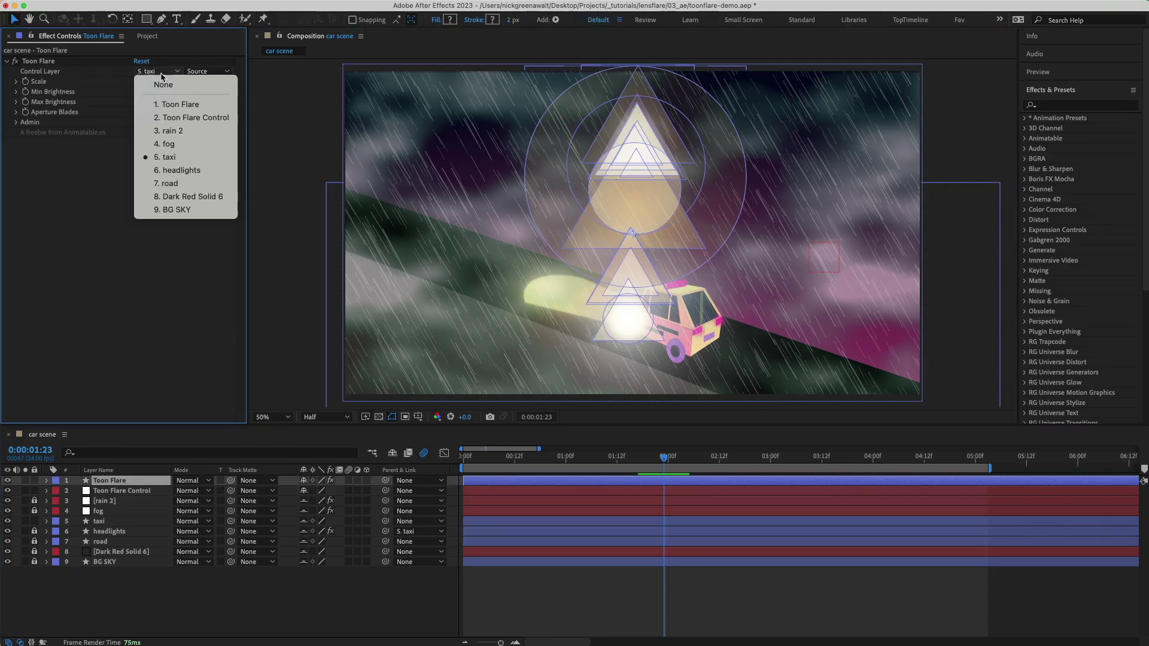
{"action": "left_click", "coordinate": [196, 117]}
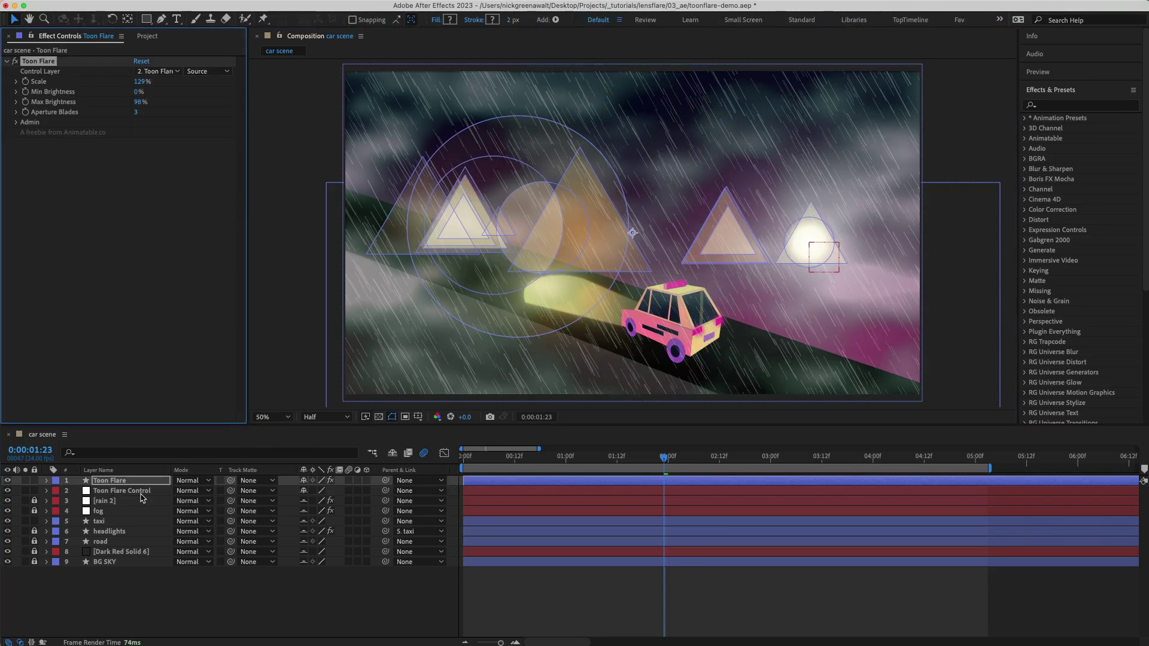
- Run the Toon Flare.jsxbin script again with the Toon Flare Control layer selected, and reposition the control null around the flare's light source
{"action": "left_click", "coordinate": [142, 493]}
{"action": "left_click_drag", "start_coordinate": [837, 241], "coordinate": [819, 256]}
{"action": "left_click", "coordinate": [96, 6]}
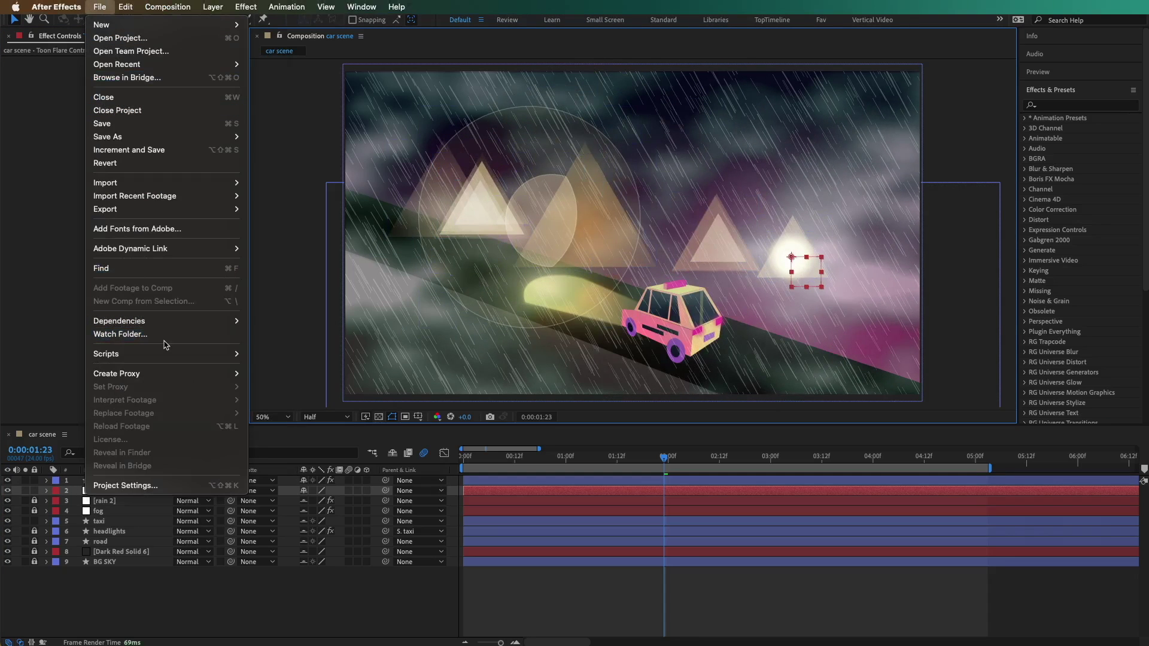
{"action": "mouse_move", "coordinate": [167, 354]}
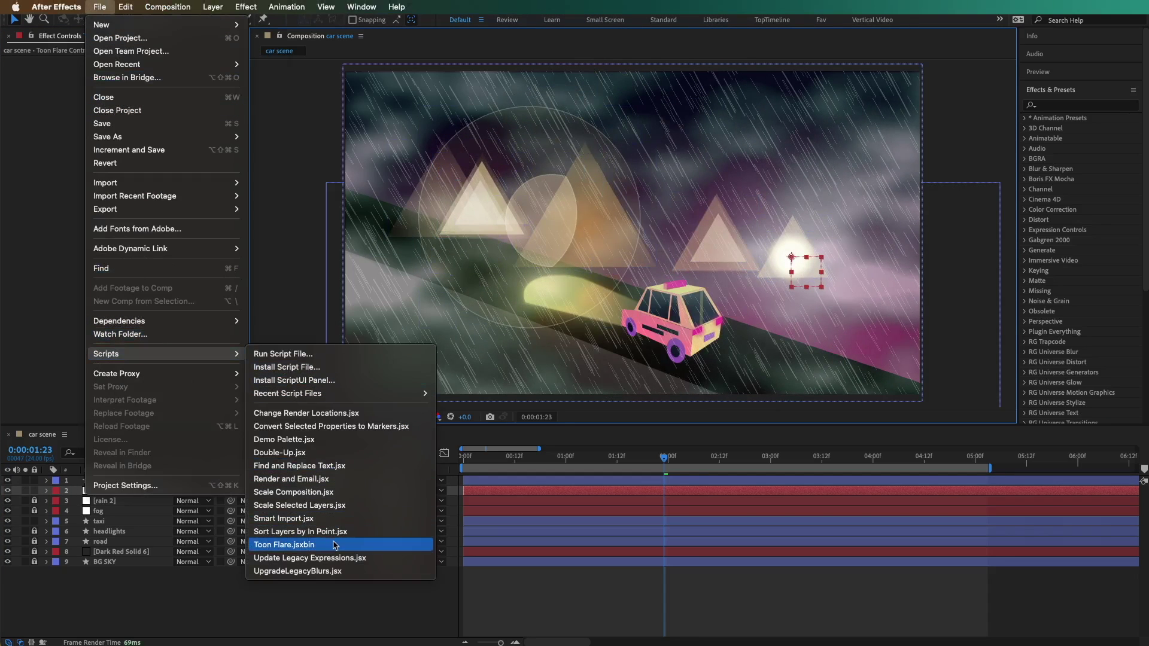
{"action": "left_click", "coordinate": [335, 545]}
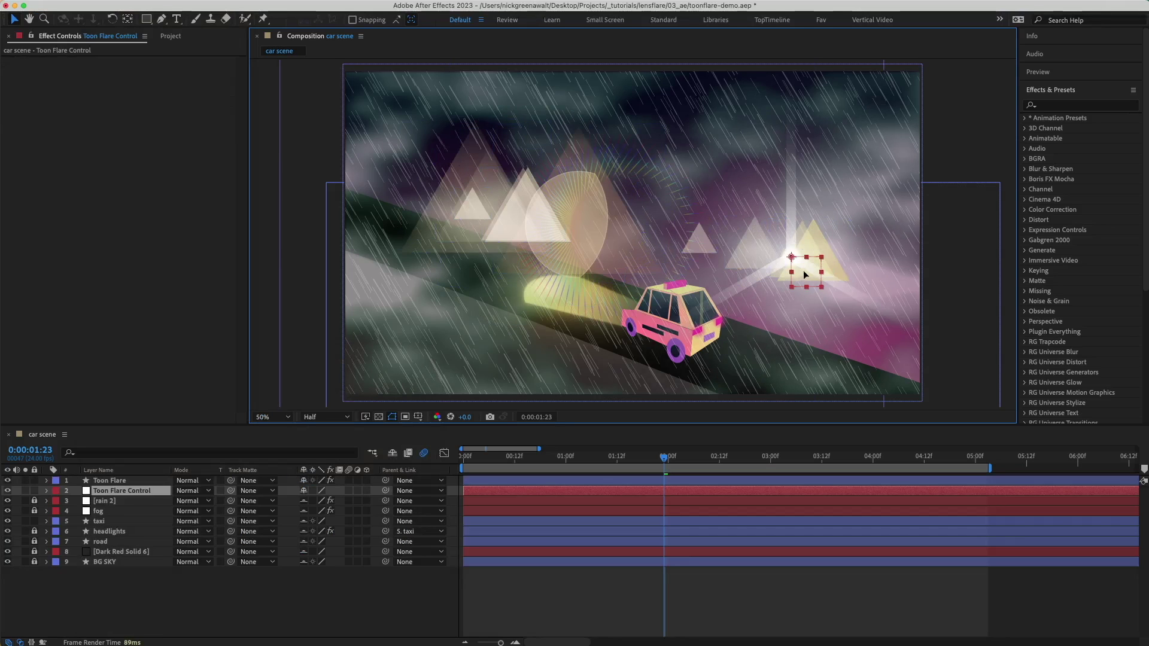
{"action": "mouse_move", "coordinate": [805, 275]}
{"action": "left_mouse_down"}
{"action": "mouse_move", "coordinate": [814, 287]}
{"action": "mouse_move", "coordinate": [784, 320]}
{"action": "mouse_move", "coordinate": [822, 269]}
{"action": "left_mouse_up"}
{"action": "left_click", "coordinate": [625, 574]}
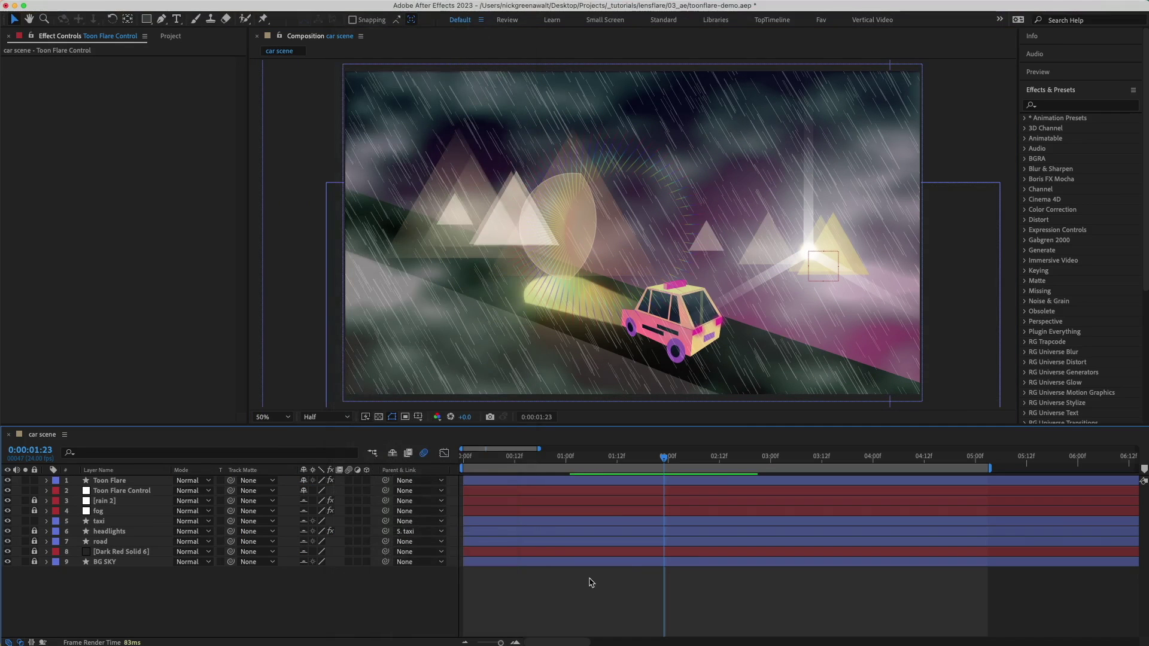
- Open the Toon Flare.jsxbin script panel and dock it between the composition view and Effects & Presets
{"action": "left_click", "coordinate": [356, 6]}
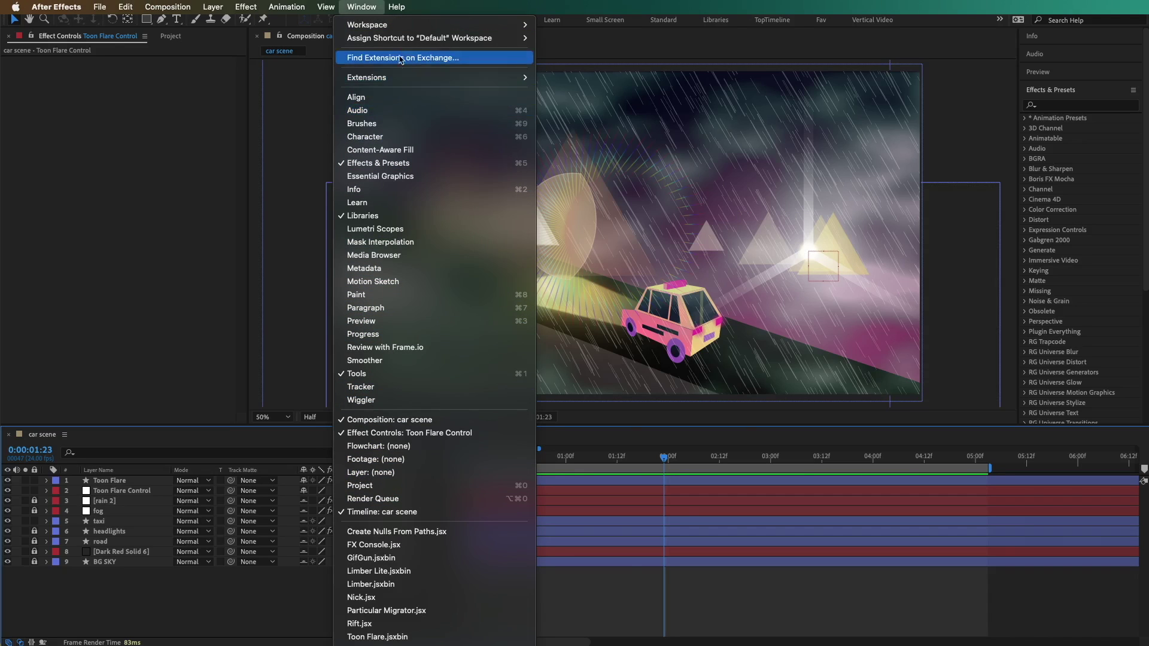
{"action": "left_click", "coordinate": [457, 637]}
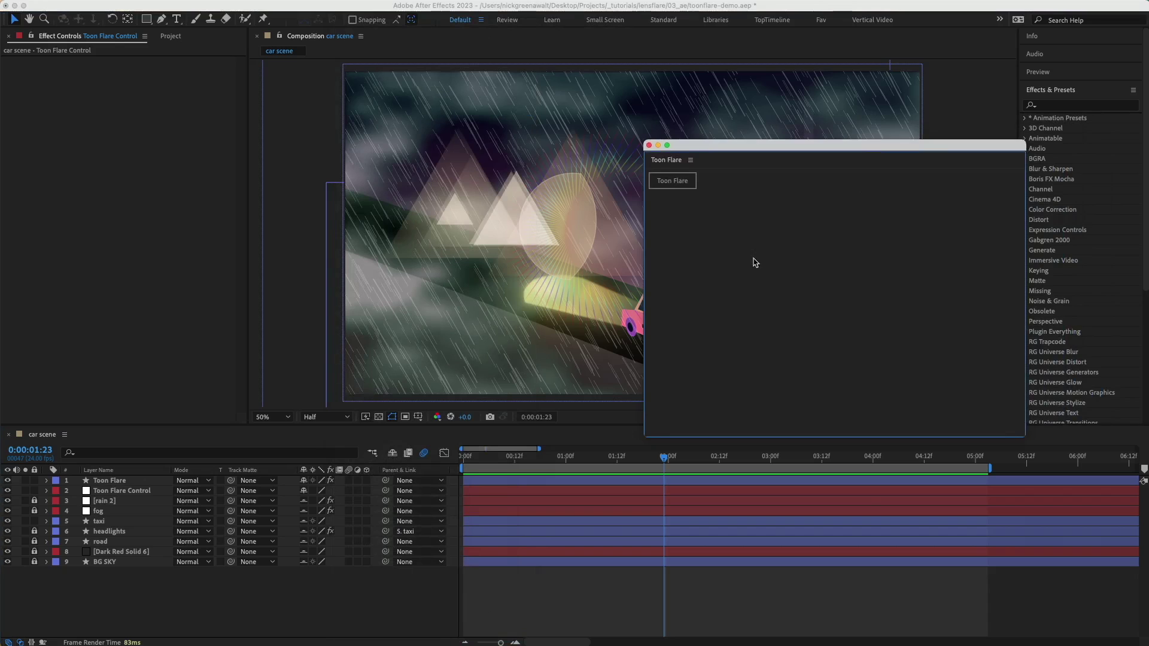
{"action": "left_click_drag", "start_coordinate": [686, 173], "coordinate": [1025, 105]}
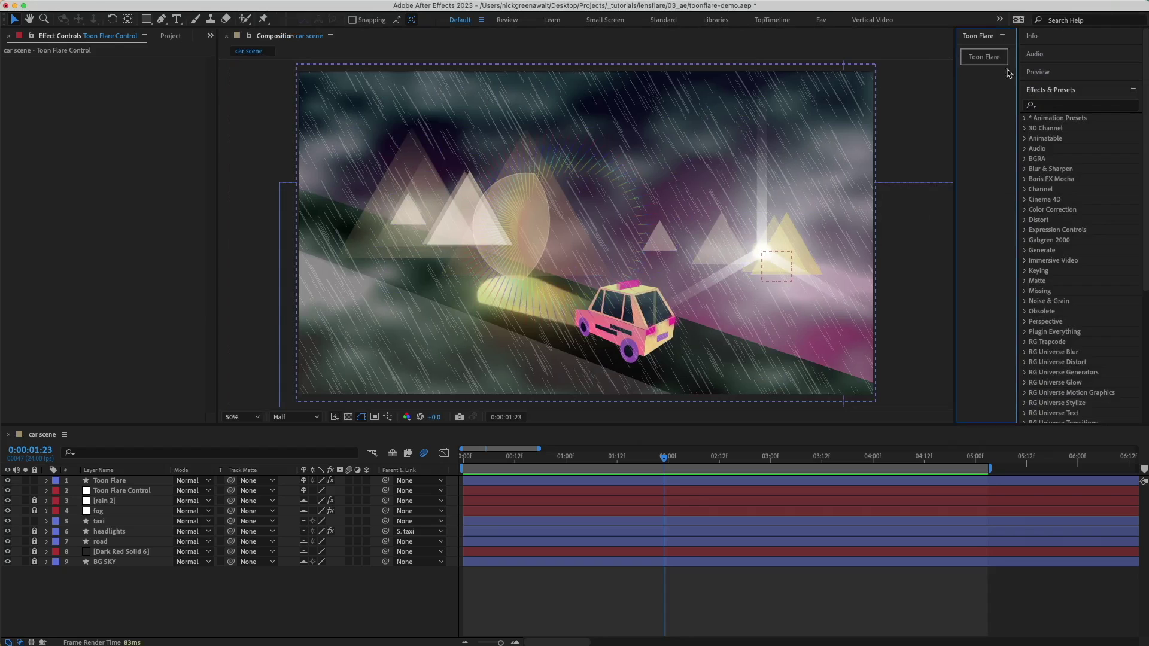
- Generate a new flare from the docked Toon Flare panel with the Toon Flare Control layer selected
{"action": "left_click", "coordinate": [982, 56]}
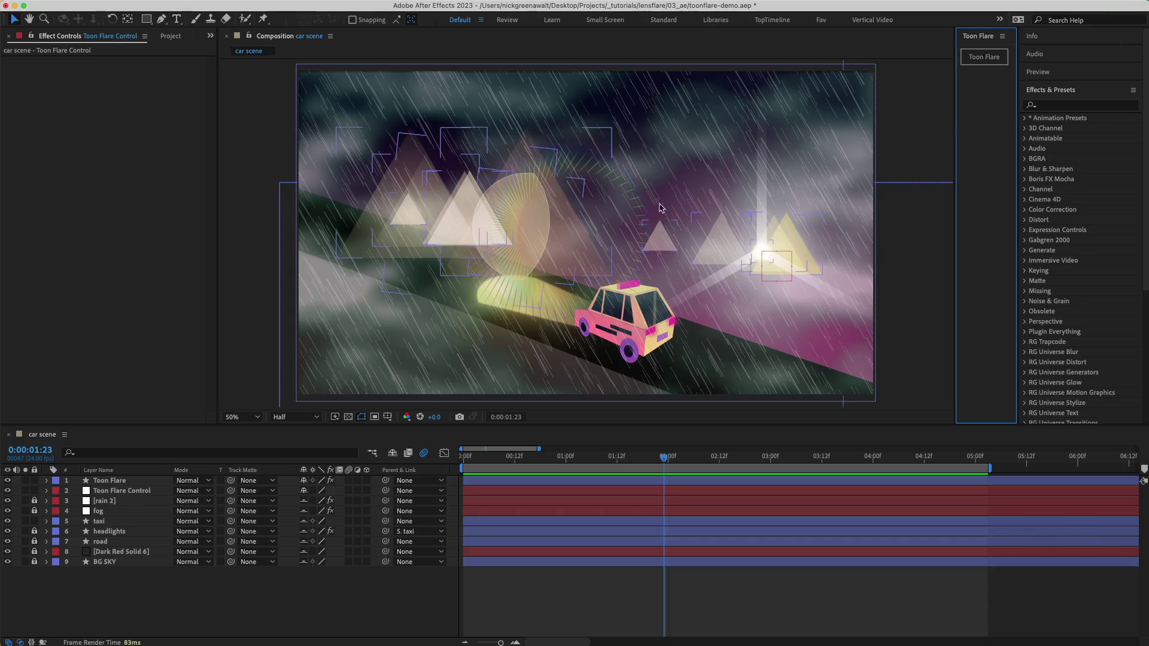
{"action": "left_click", "coordinate": [134, 496]}
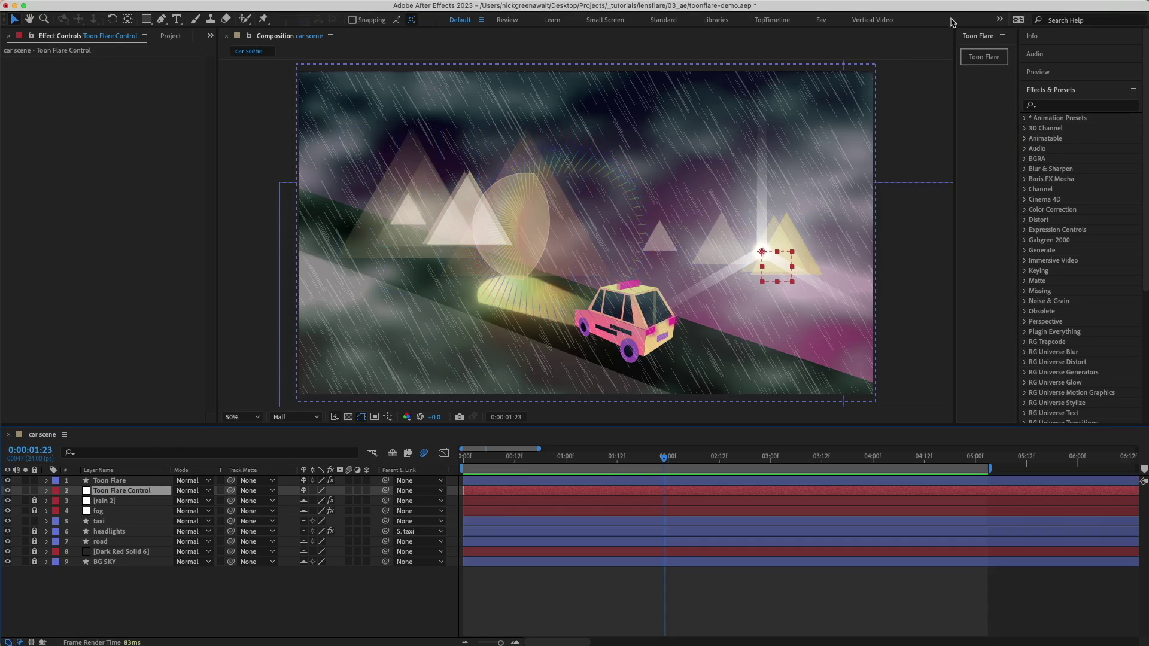
{"action": "left_click", "coordinate": [977, 57]}
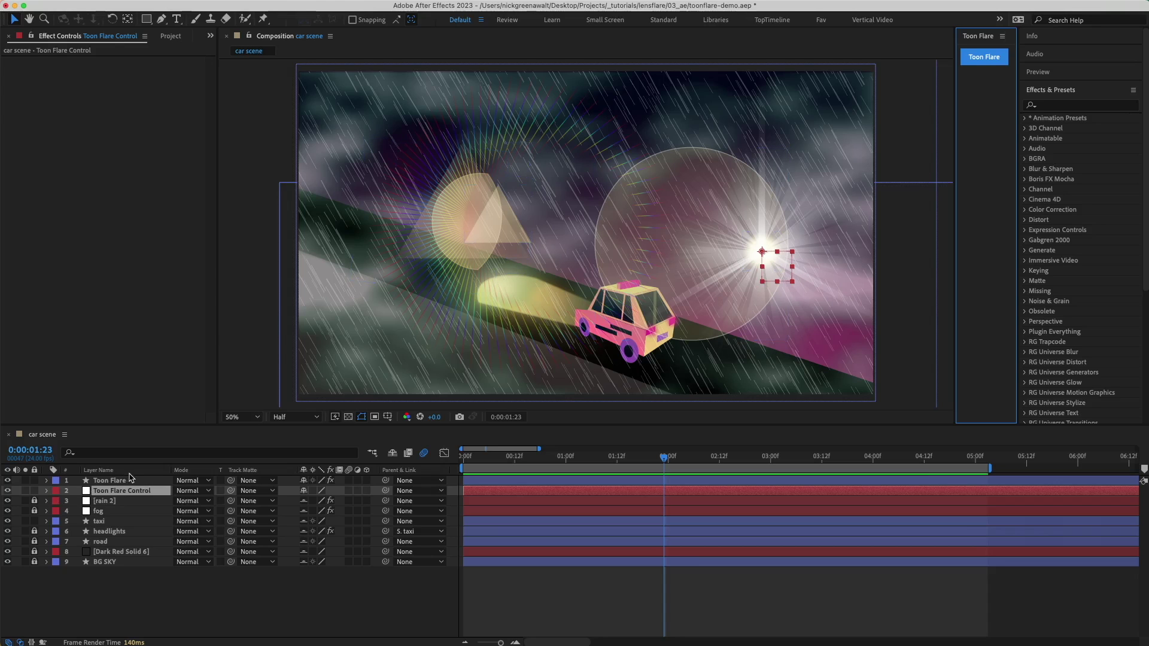
- Expand the Toon Flare layer's contents to inspect its flare elements, and toggle the Soft Glow group off and on
{"action": "left_click", "coordinate": [99, 480]}
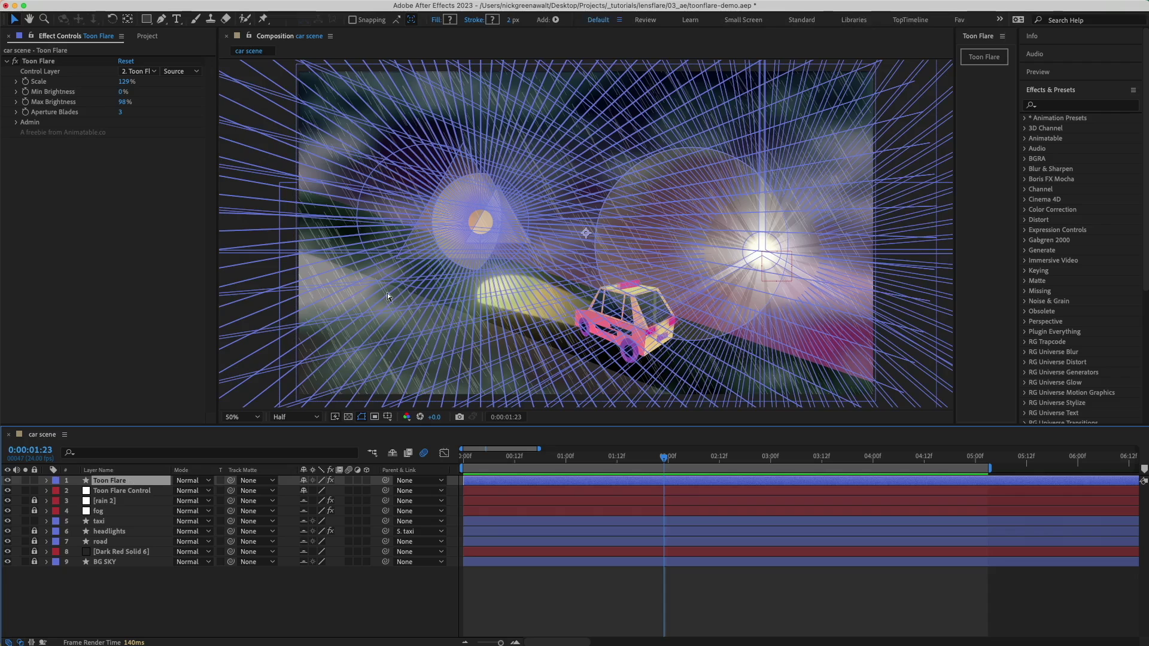
{"action": "left_click", "coordinate": [47, 481]}
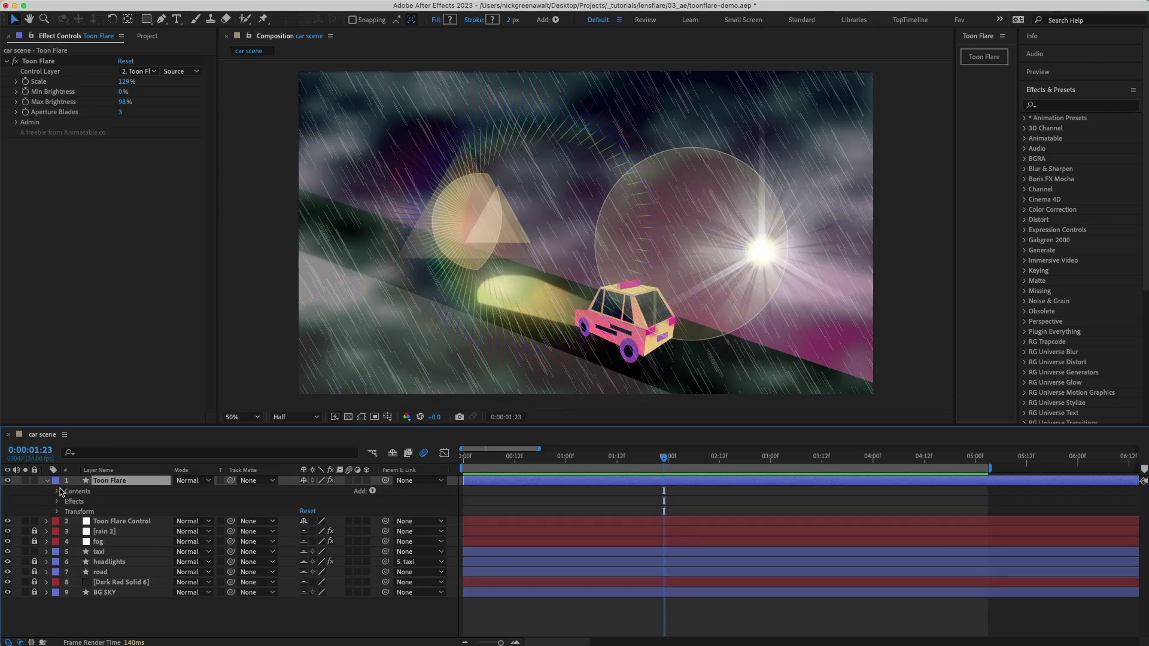
{"action": "left_click", "coordinate": [57, 492]}
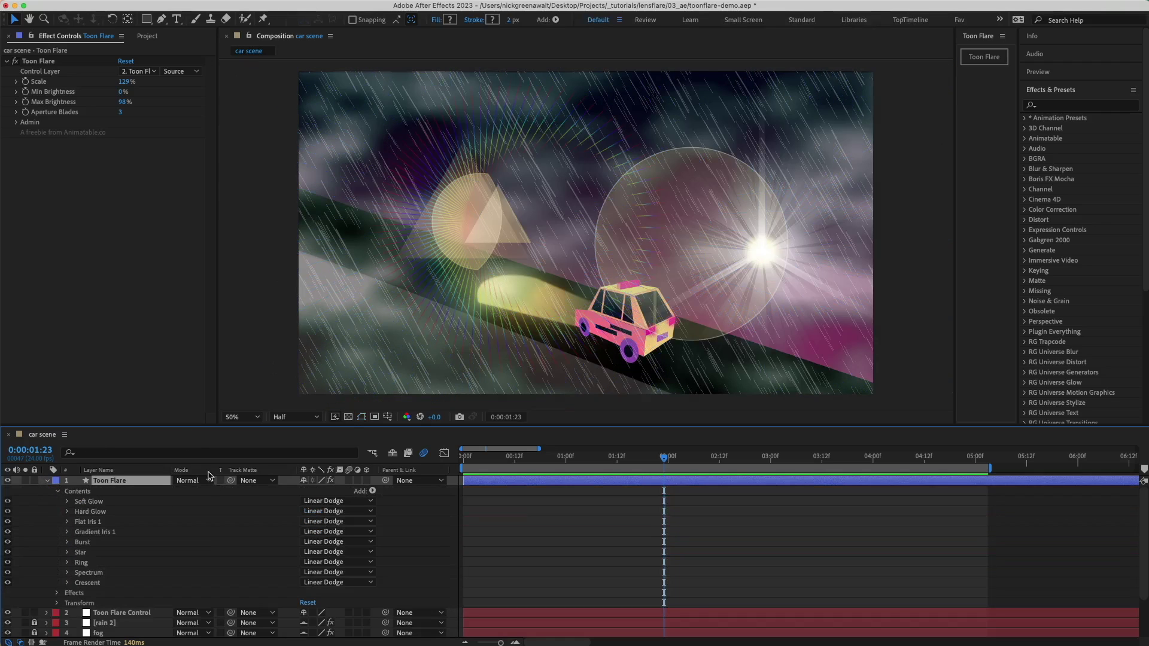
{"action": "left_click", "coordinate": [8, 502]}
{"action": "left_click", "coordinate": [7, 503]}
- Set the Flat Iris 1 group's scale to 156.1% and its skew to 75, and collapse the Toon Flare layer
{"action": "left_click", "coordinate": [68, 522]}
{"action": "left_click", "coordinate": [78, 563]}
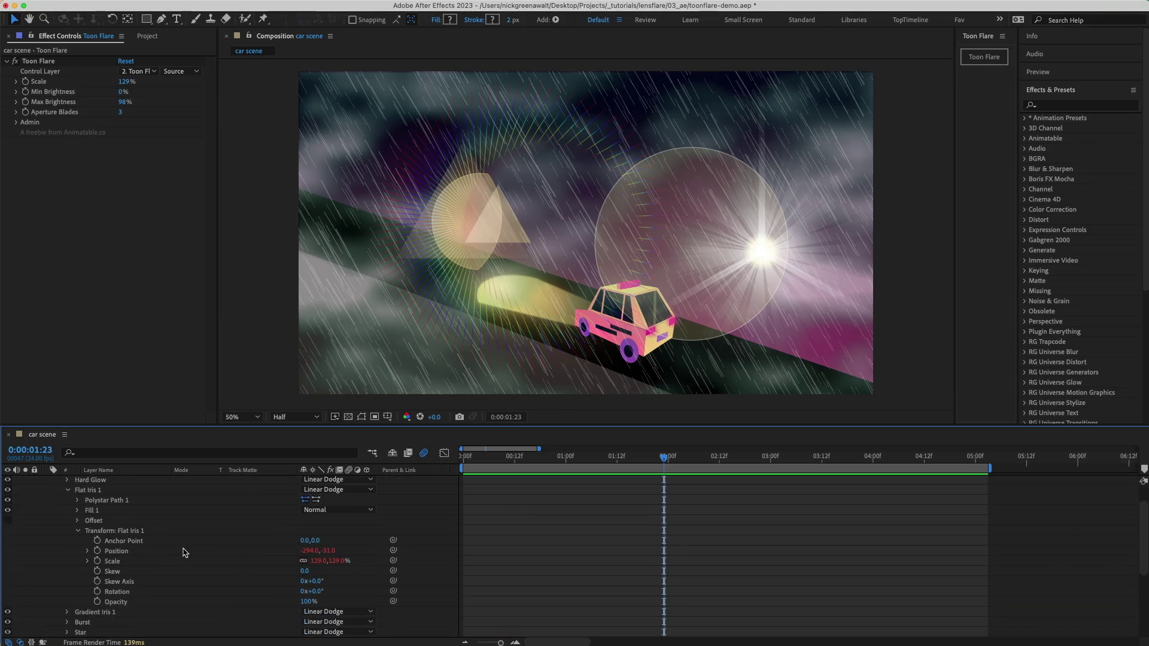
{"action": "left_click_drag", "start_coordinate": [318, 561], "coordinate": [419, 546]}
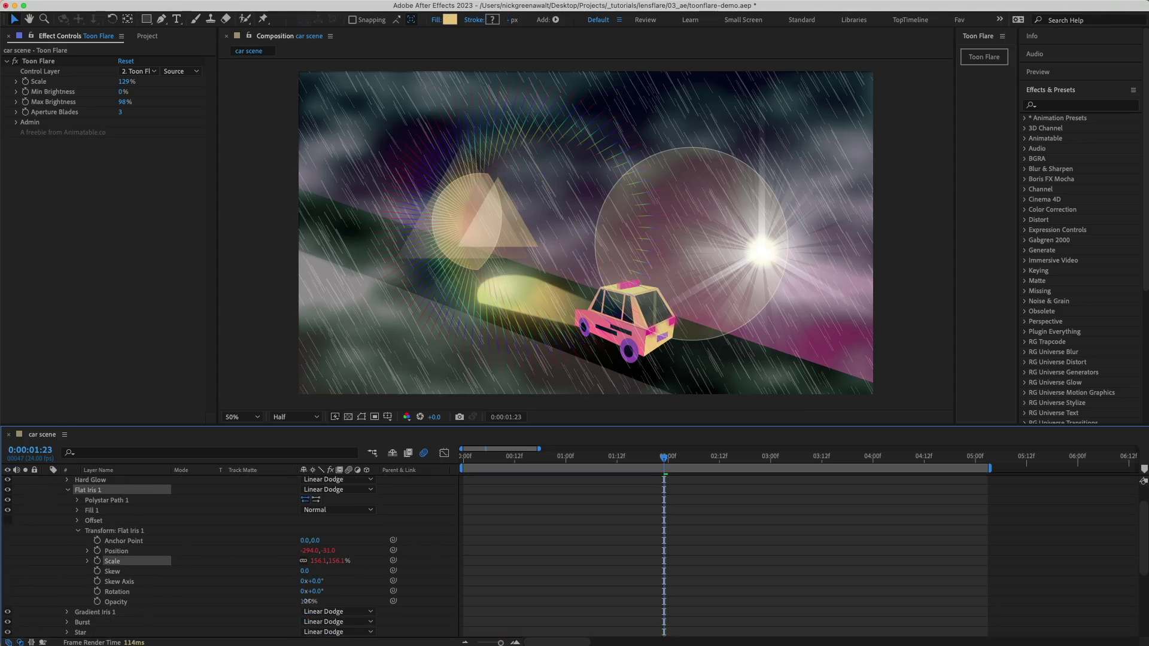
{"action": "left_click_drag", "start_coordinate": [307, 602], "coordinate": [420, 555]}
{"action": "scroll", "coordinate": [669, 559], "scroll_direction": "up", "scroll_amount": 3}
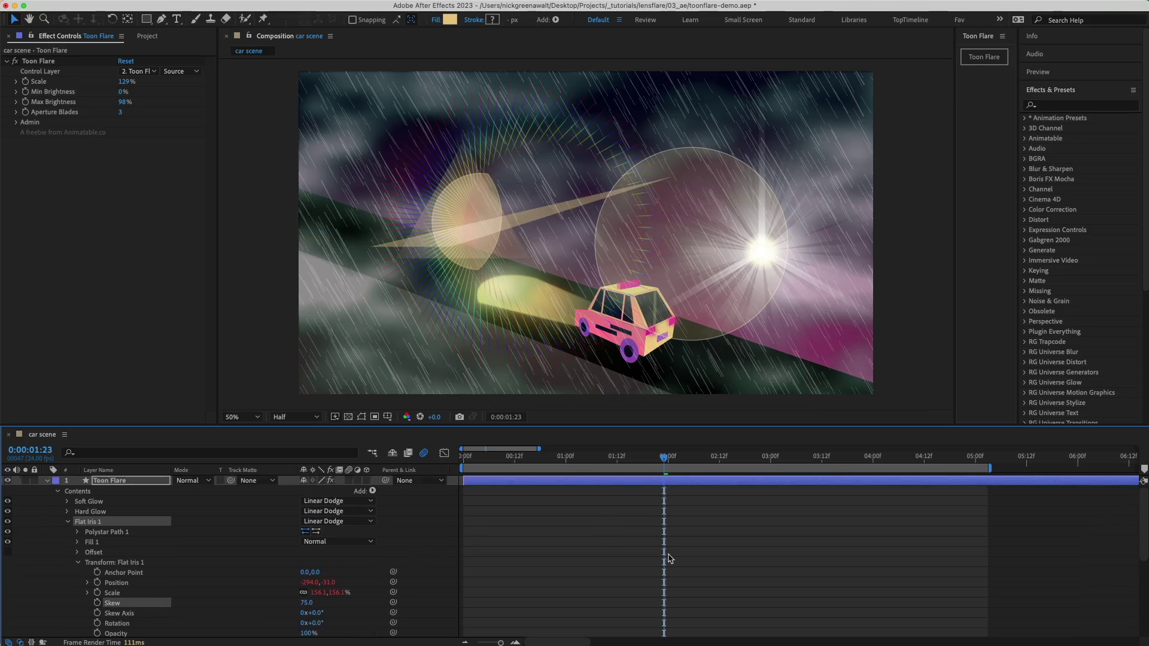
{"action": "left_click", "coordinate": [47, 480]}
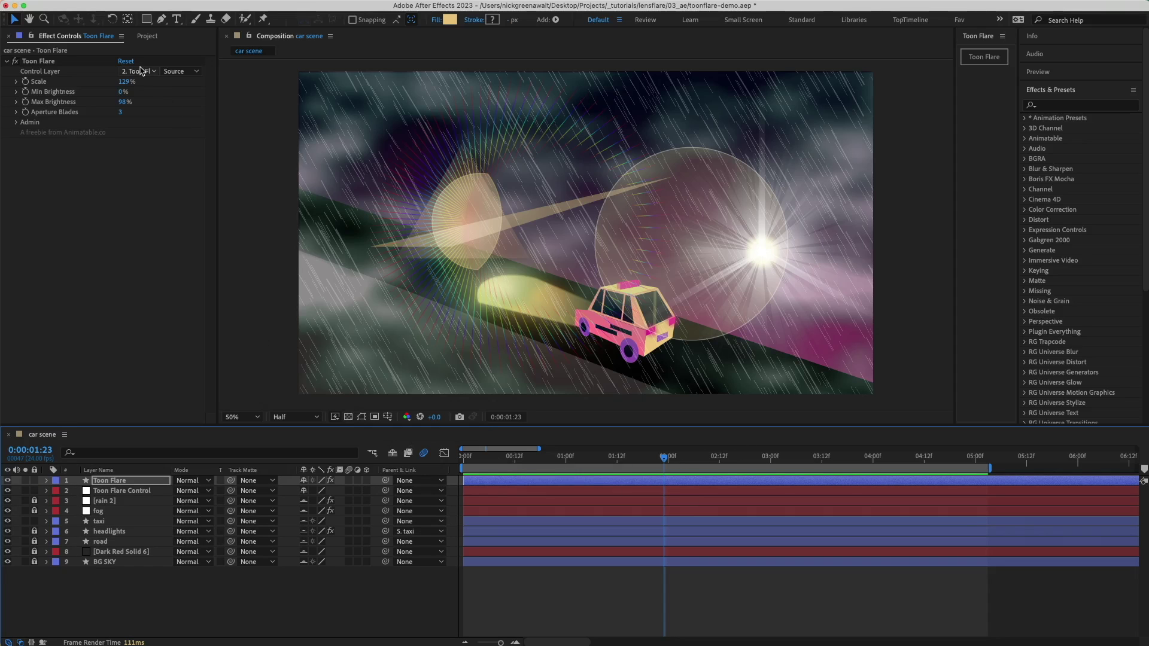
- Set the Toon Flare's Control Layer to 5. taxi and scrub to 0:00:01:20 to check how it follows the car
{"action": "left_click", "coordinate": [142, 70]}
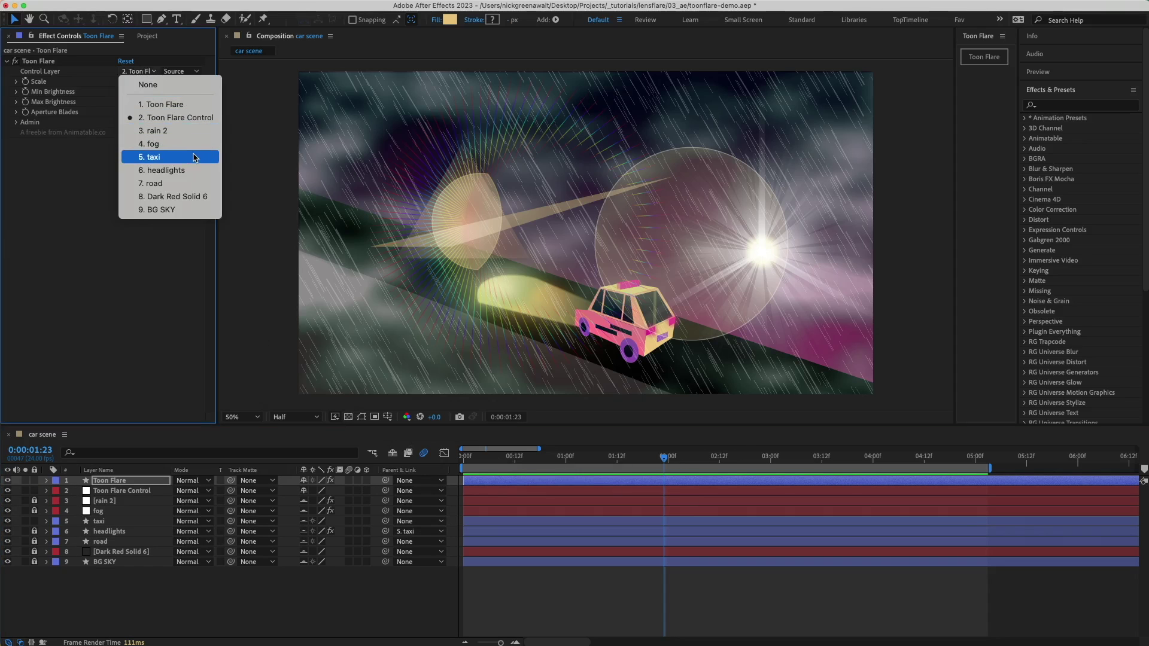
{"action": "left_click", "coordinate": [193, 157]}
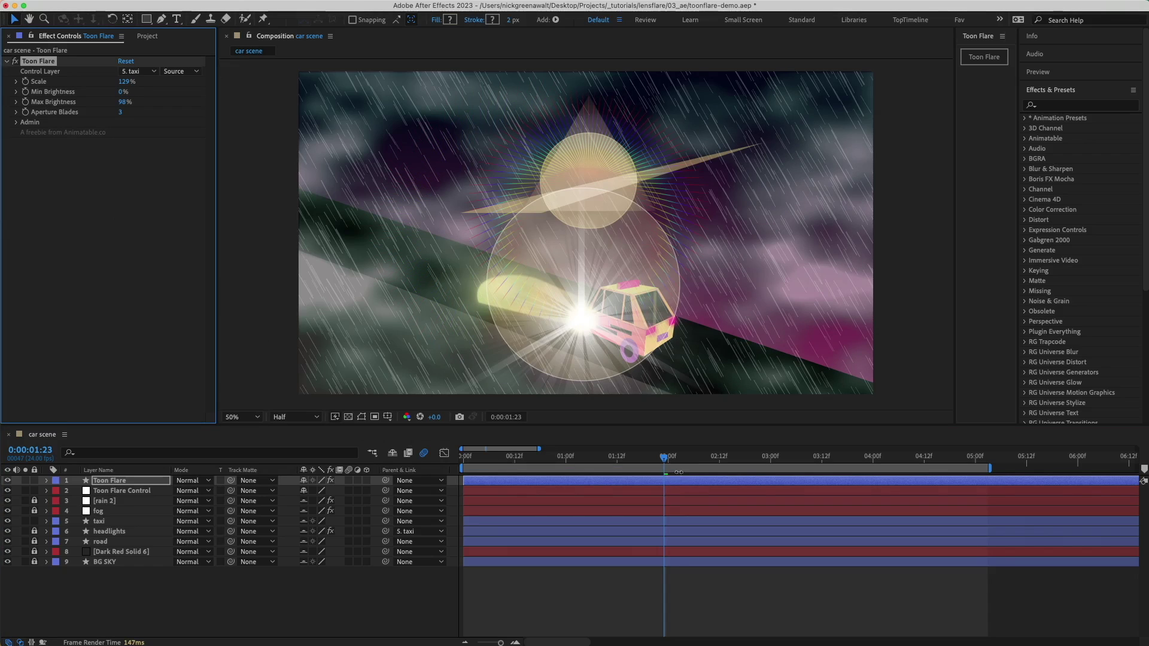
{"action": "left_click_drag", "start_coordinate": [680, 472], "coordinate": [652, 460]}
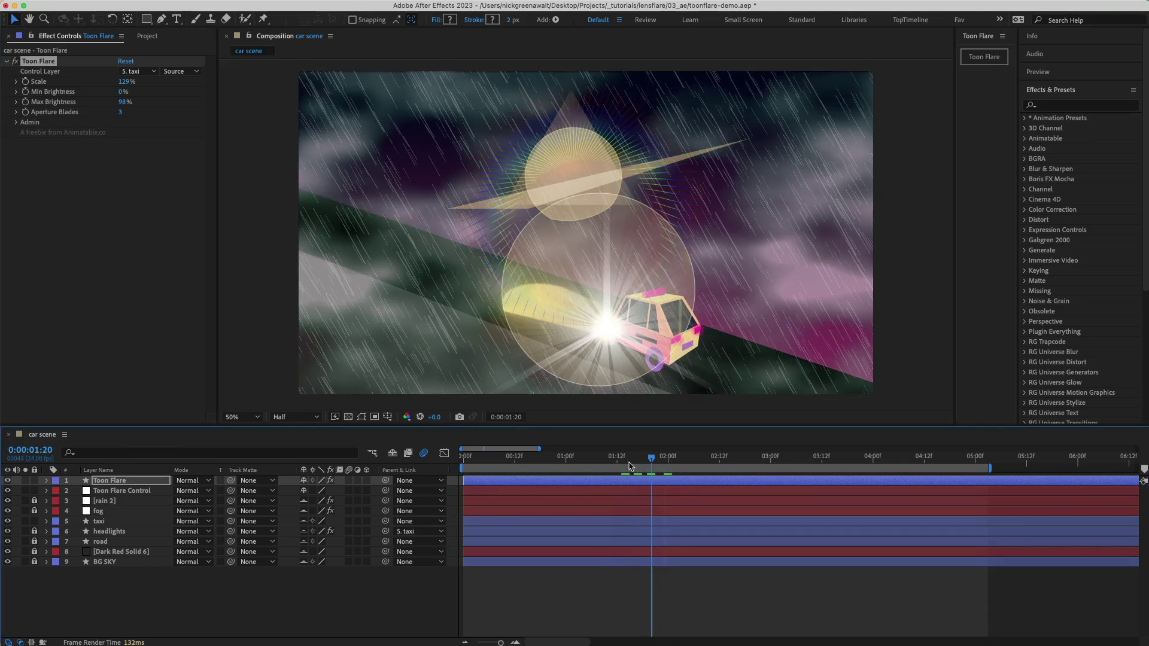
- Try the Difference blending mode on the Toon Flare layer, and set its mode to Screen
{"action": "left_click", "coordinate": [203, 482]}
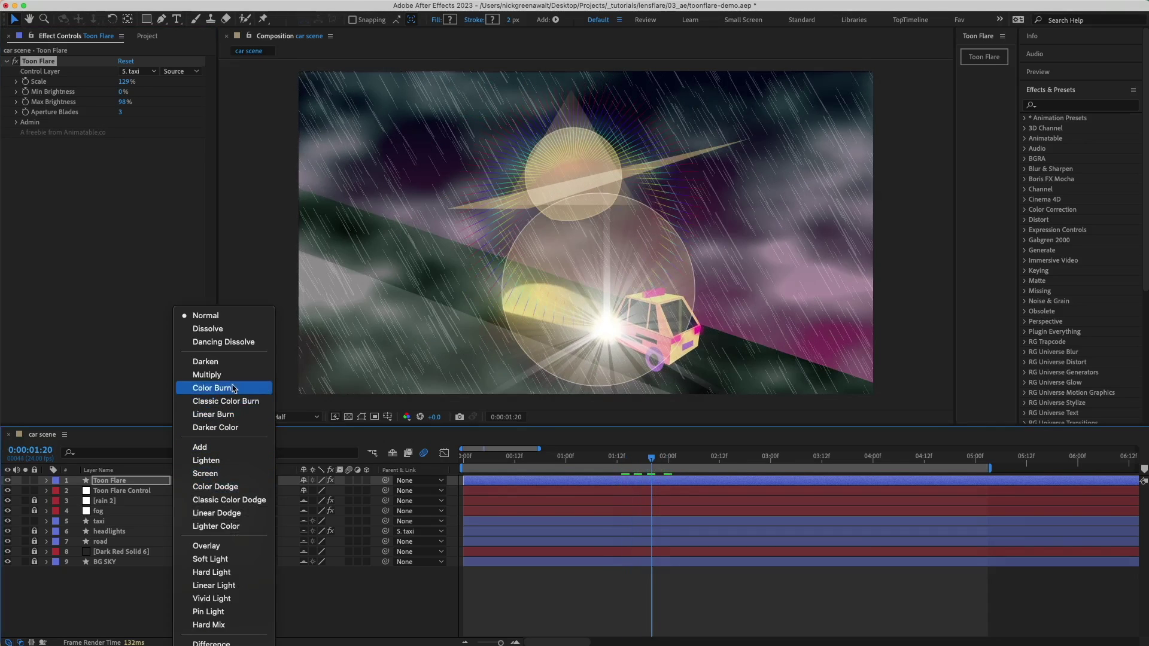
{"action": "left_click", "coordinate": [235, 643]}
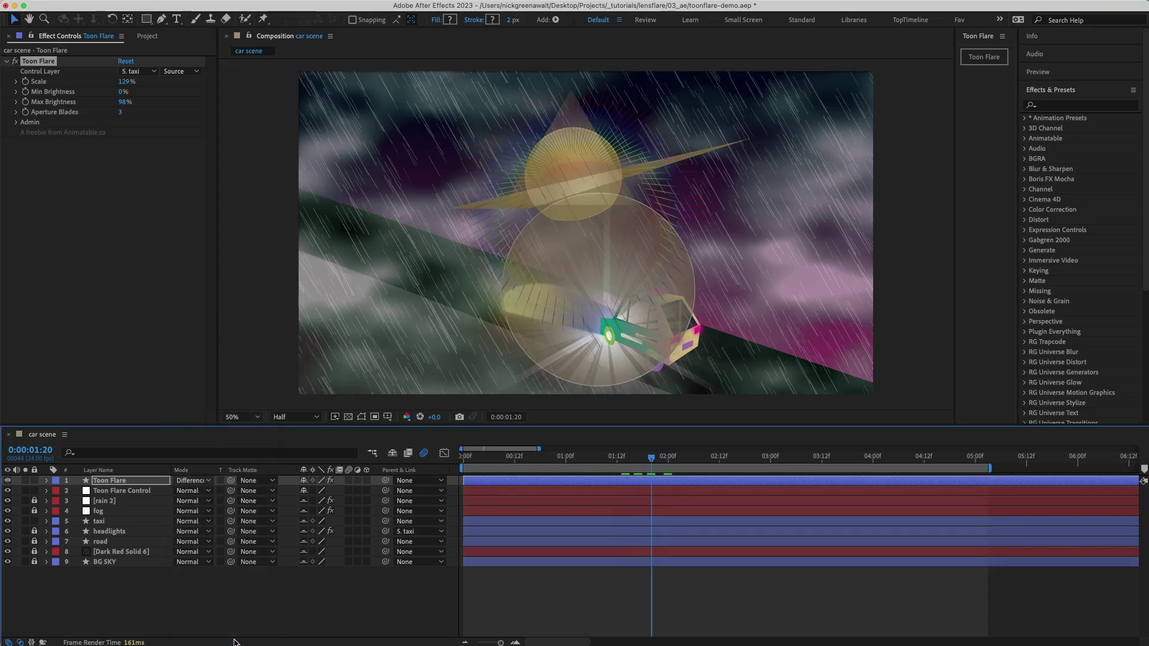
{"action": "left_click", "coordinate": [182, 482]}
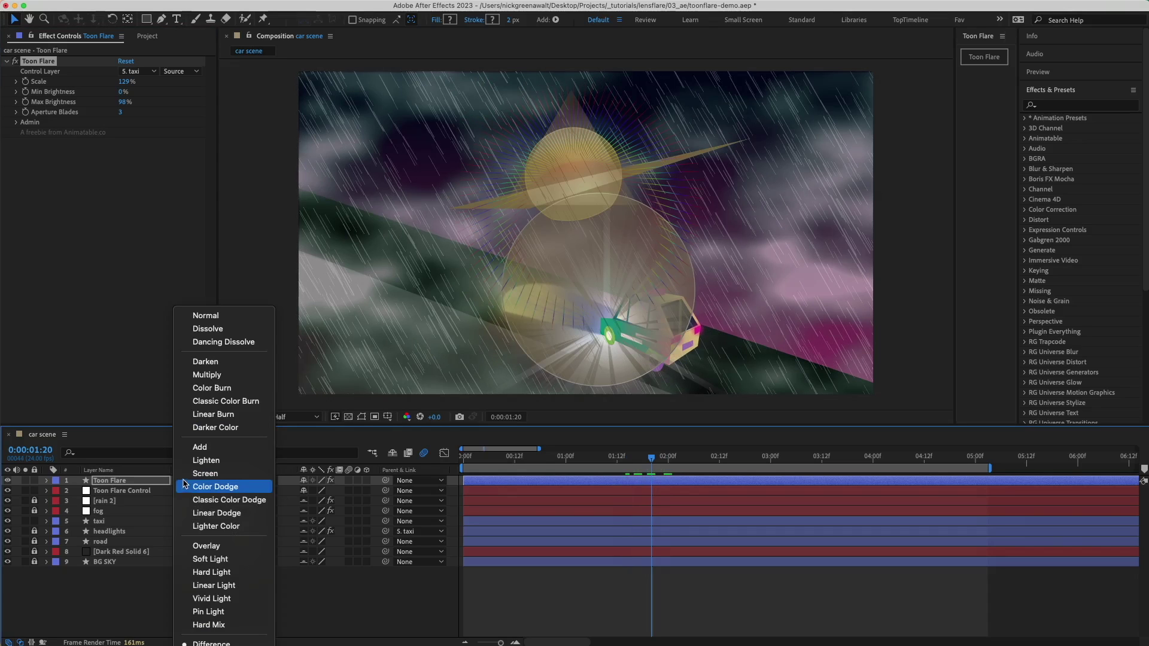
{"action": "left_click", "coordinate": [223, 473]}
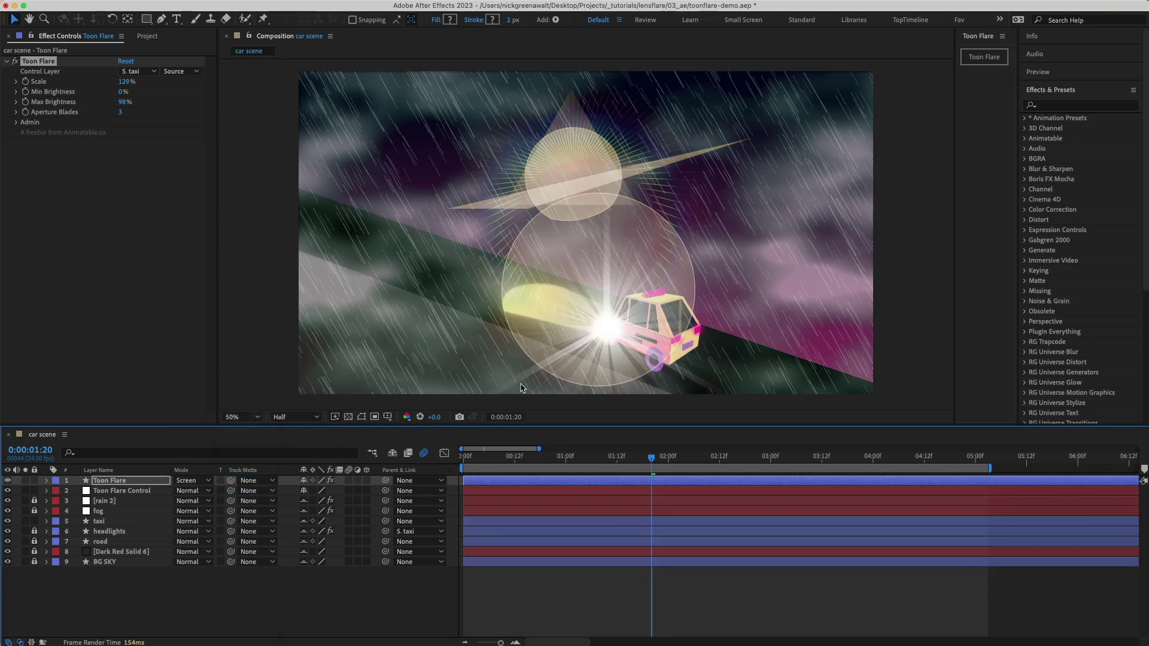
- Apply the Color Balance (HLS) effect to the Toon Flare layer and set its hue to about 304°
{"action": "left_click", "coordinate": [1082, 106]}
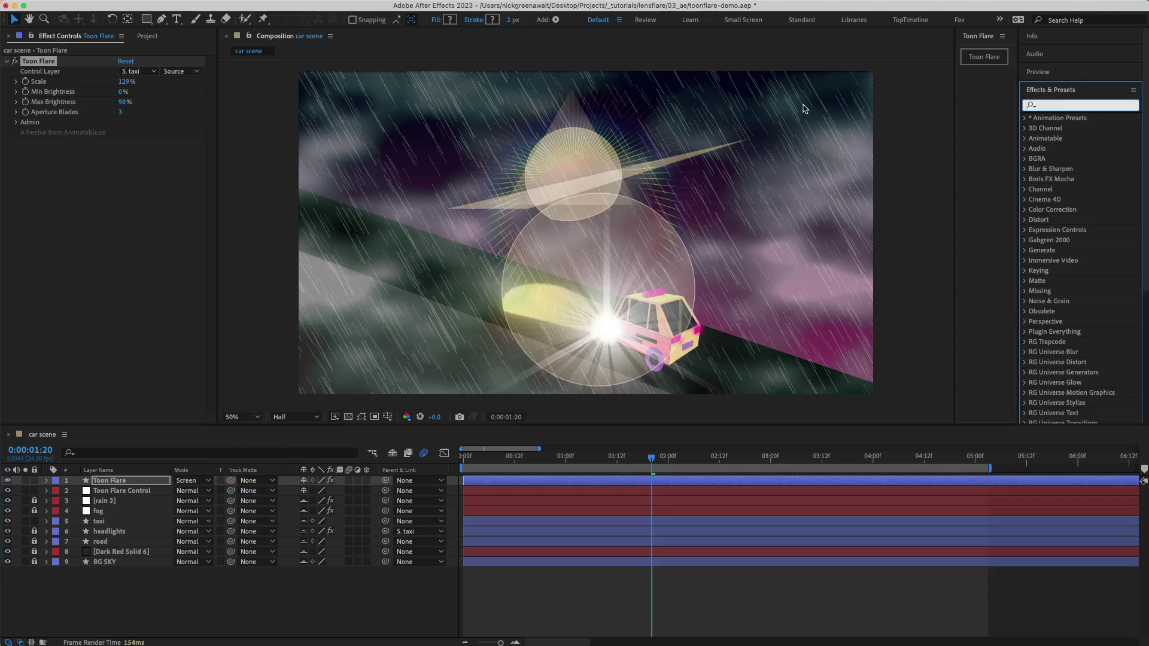
{"action": "type", "text": "hls"}
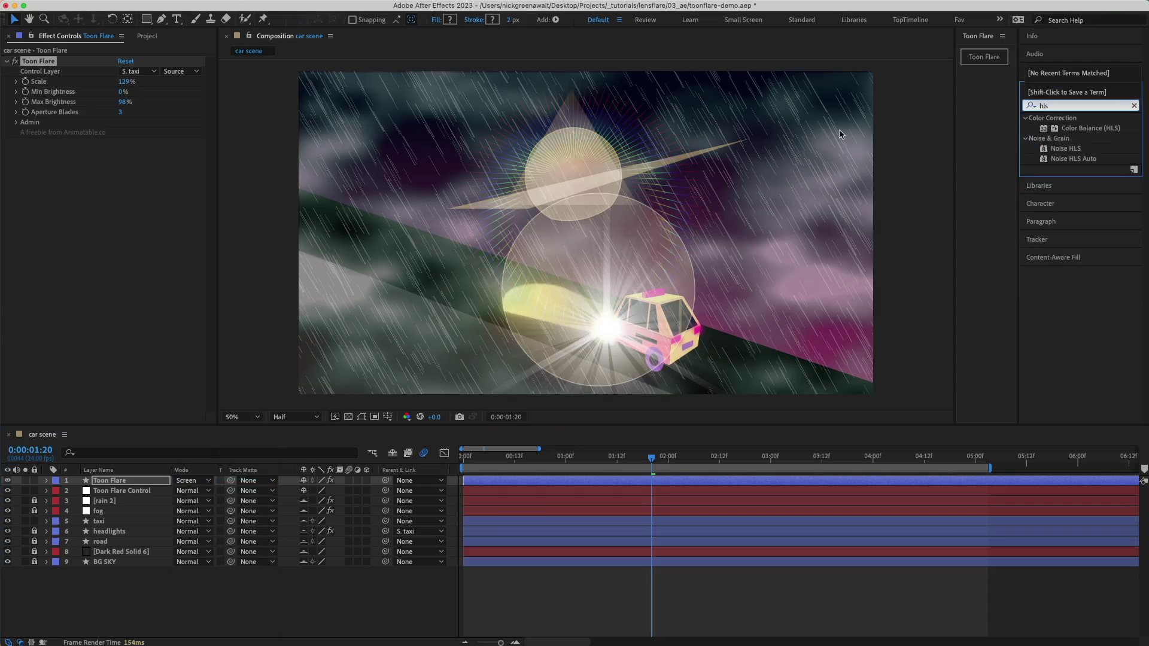
{"action": "double_click", "coordinate": [1117, 128]}
{"action": "left_click_drag", "start_coordinate": [129, 152], "coordinate": [296, 146]}
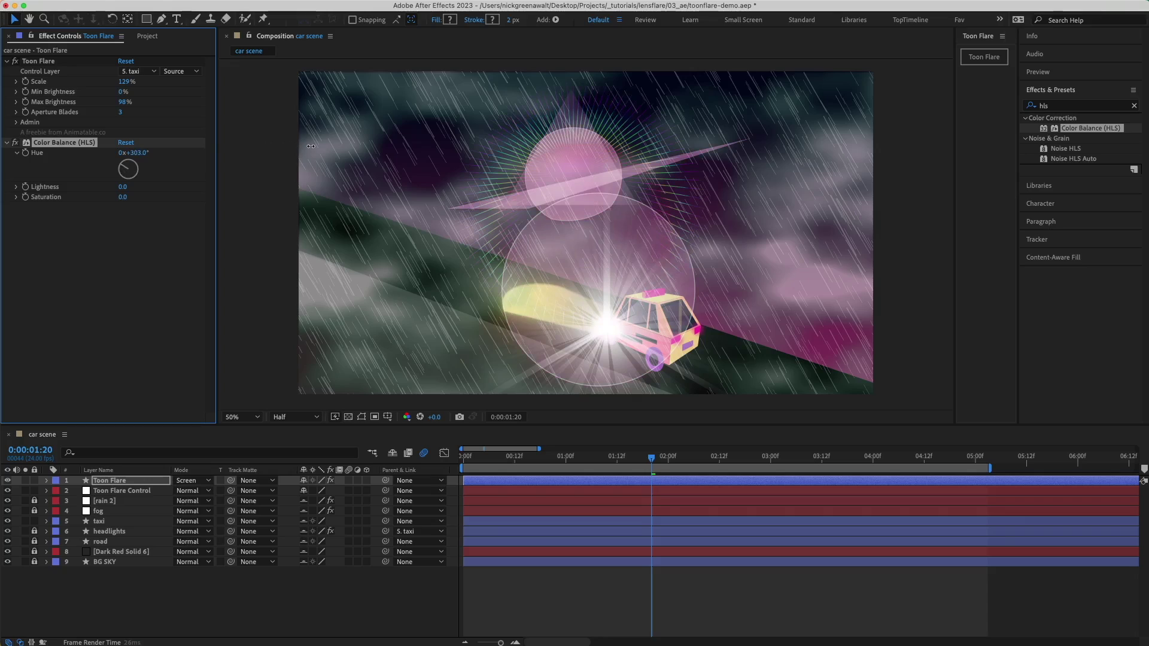
- Play back and scrub the scene from the beginning to review the recolored flare on the moving taxi
{"action": "left_click_drag", "start_coordinate": [674, 463], "coordinate": [448, 483]}
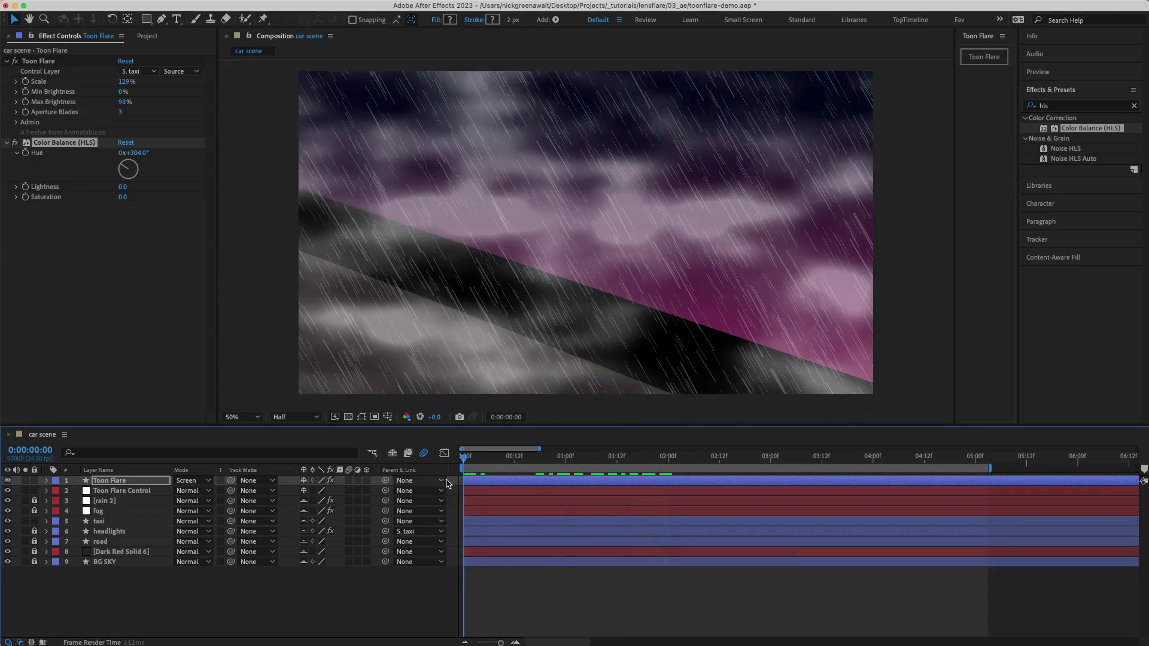
{"action": "key", "text": "space"}
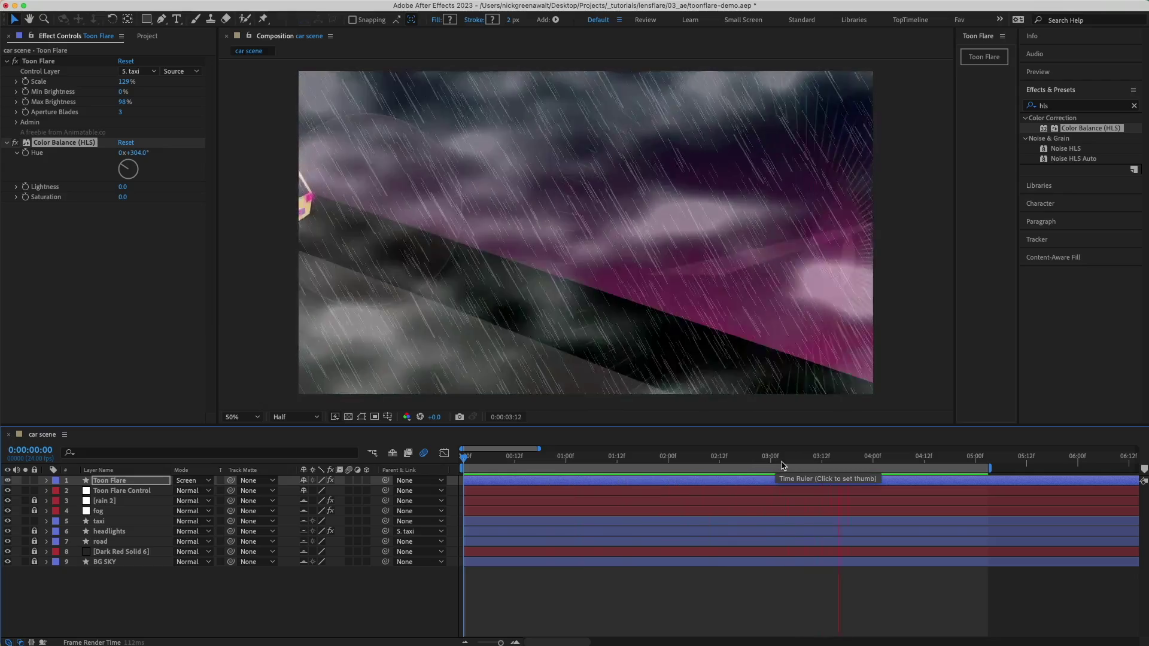
{"action": "left_click_drag", "start_coordinate": [787, 461], "coordinate": [542, 445]}
{"action": "key", "text": "space"}
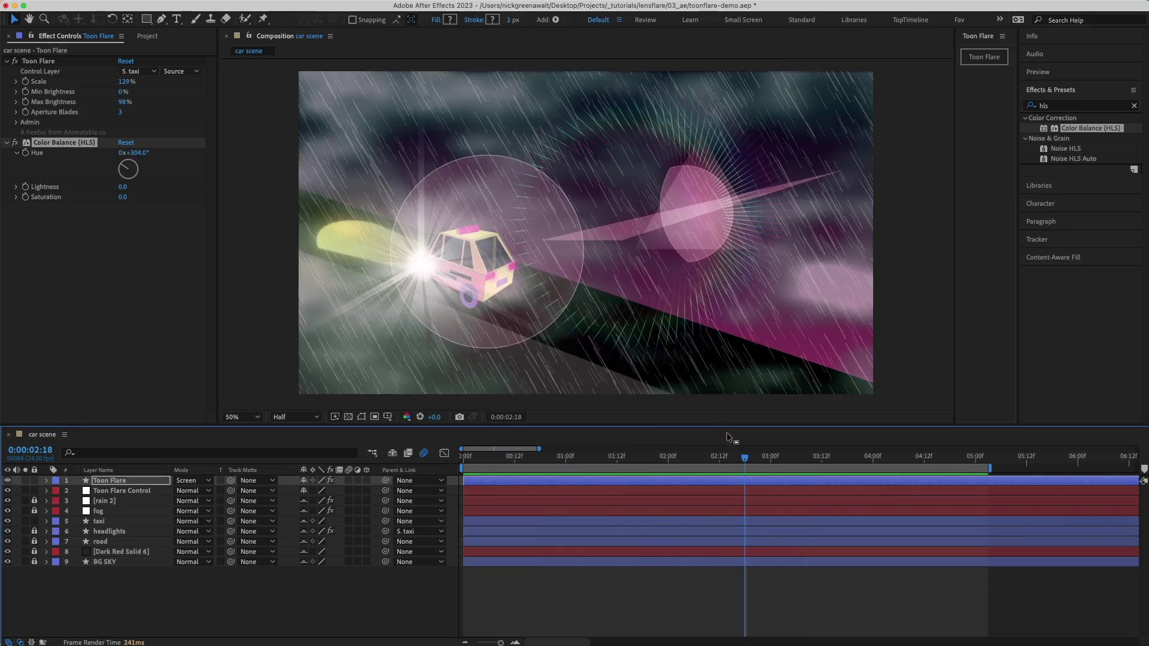
{"action": "mouse_move", "coordinate": [741, 459]}
{"action": "left_mouse_down"}
{"action": "mouse_move", "coordinate": [805, 458]}
{"action": "mouse_move", "coordinate": [501, 446]}
{"action": "mouse_move", "coordinate": [874, 446]}
{"action": "mouse_move", "coordinate": [740, 447]}
{"action": "left_mouse_up"}
{"action": "left_click_drag", "start_coordinate": [755, 460], "coordinate": [694, 458]}
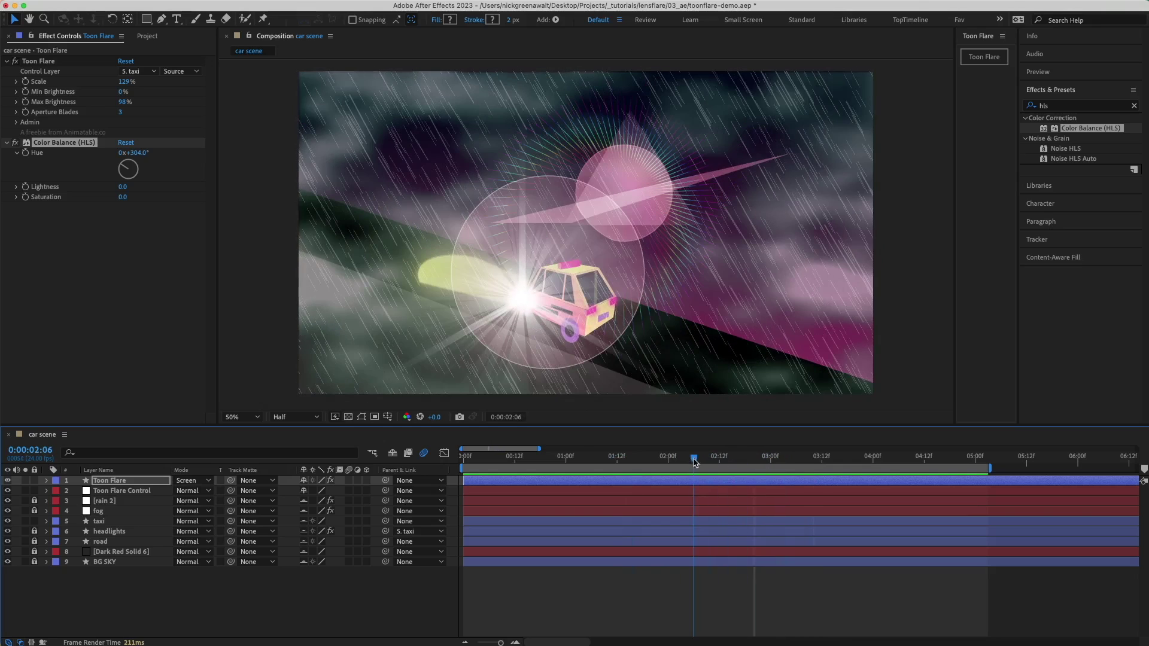
- Look over the Toon Flare layer's contents once more and scrub further through the scene
{"action": "left_click", "coordinate": [47, 482]}
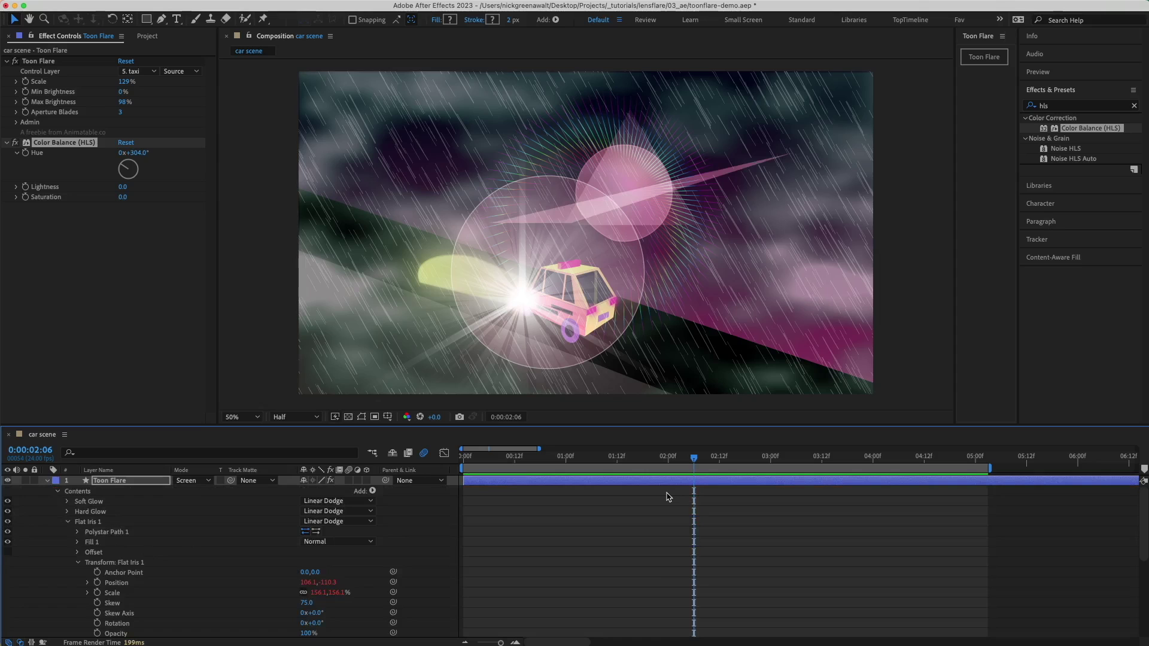
{"action": "left_click", "coordinate": [47, 483]}
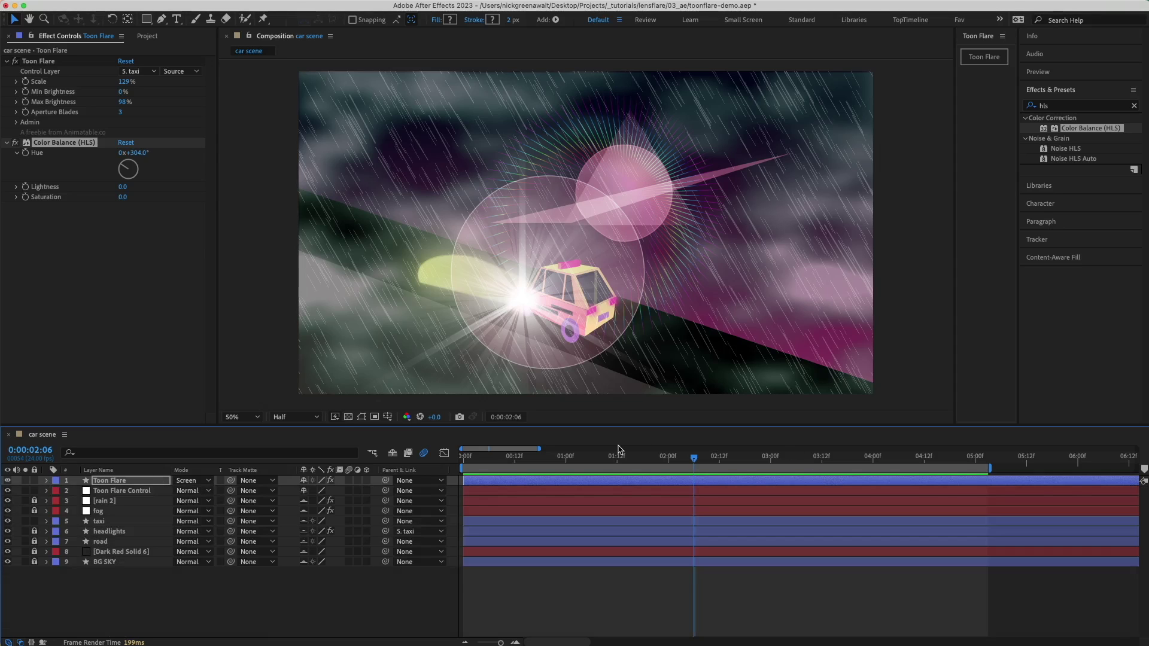
{"action": "left_click_drag", "start_coordinate": [693, 458], "coordinate": [735, 474]}
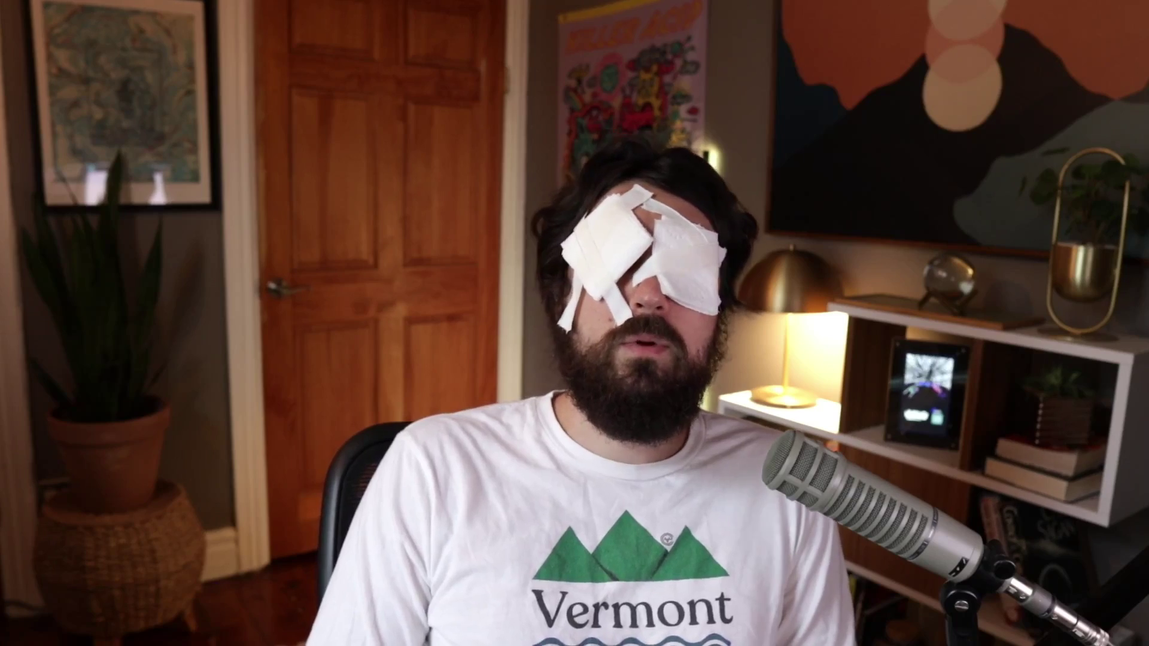